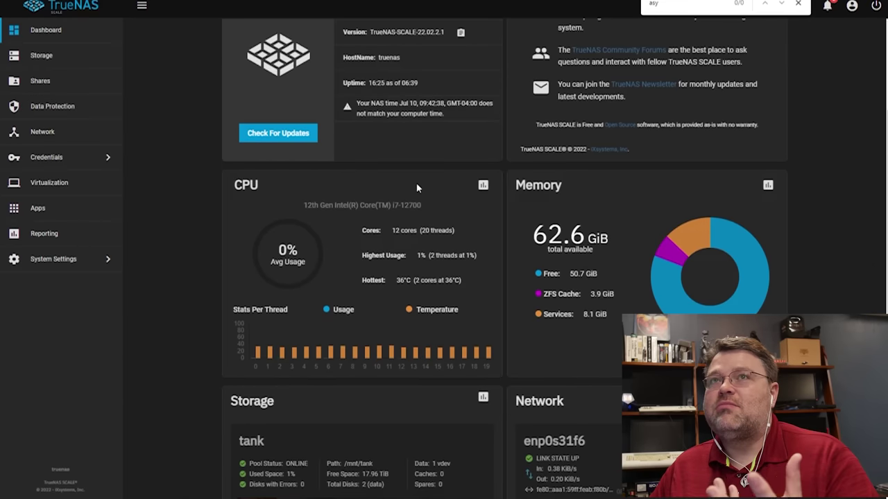
Review the dashboard's system overview and read the critical alerts in the notifications
scroll(416, 185, "down", 1)
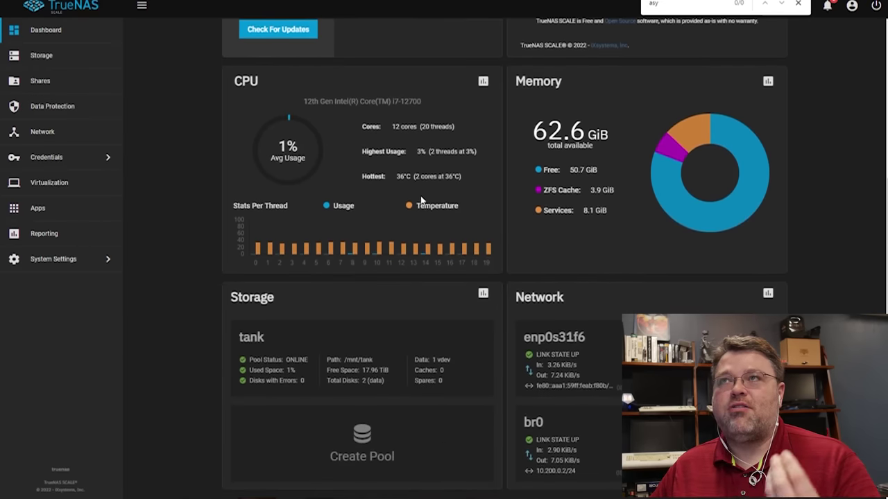
scroll(683, 125, "up", 2)
left_click(827, 5)
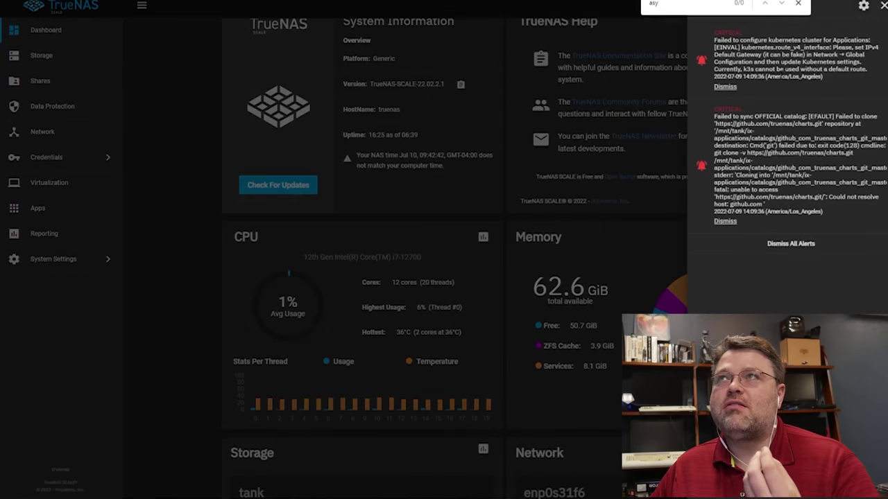
left_click(678, 156)
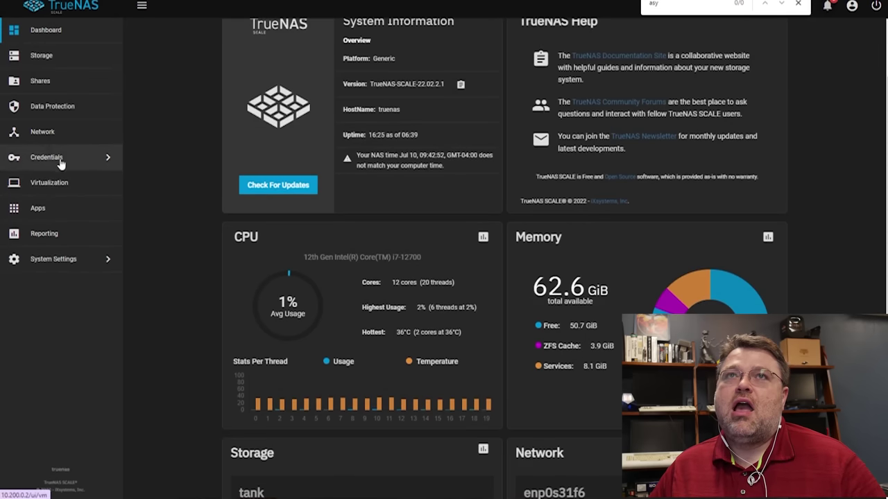
Check the installed applications, the available applications and the catalogs of the Apps section
left_click(46, 210)
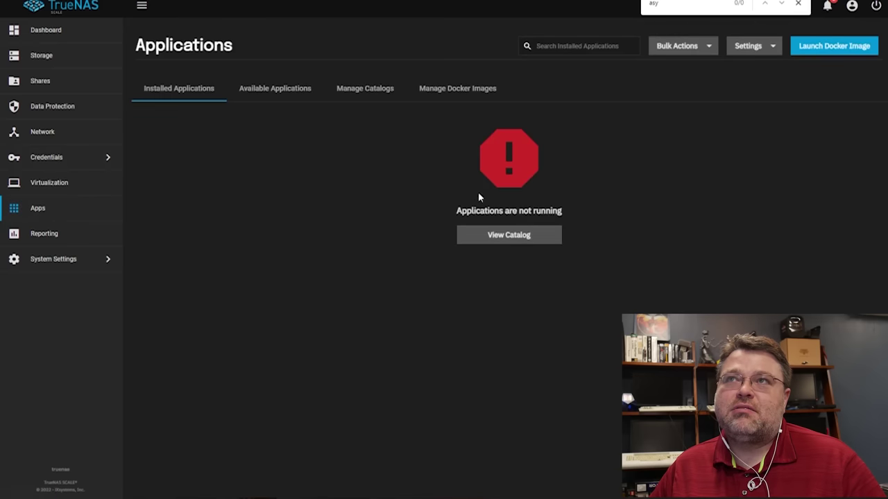
left_click(281, 90)
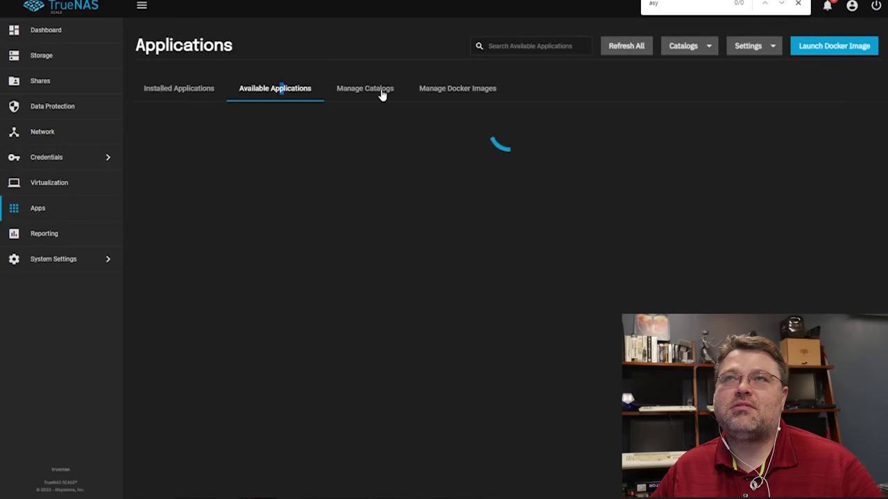
left_click(380, 93)
left_click(278, 89)
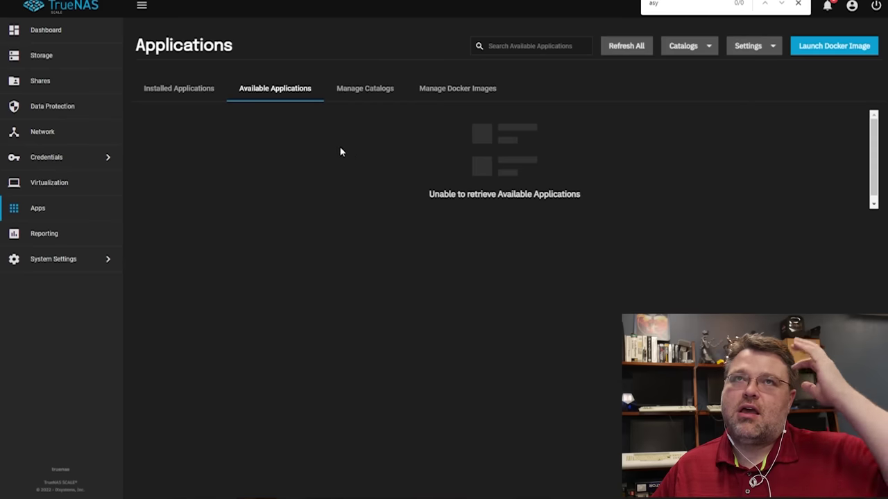
Start creating a virtual machine with Linux as guest system and the name dockerstuff, and continue to the CPU and memory settings
left_click(60, 184)
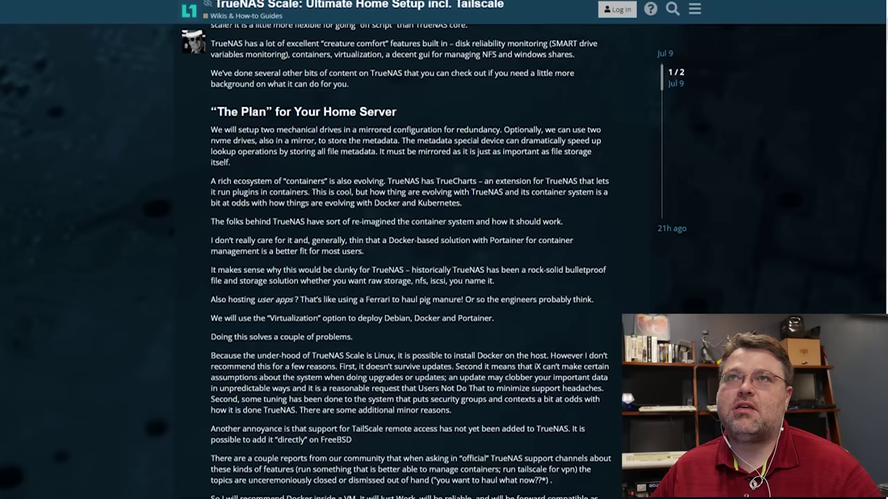
scroll(340, 333, "down", 5)
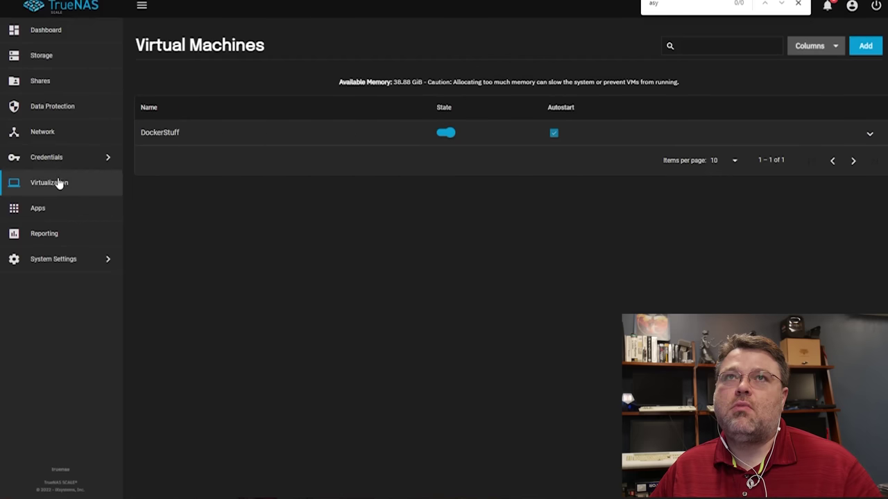
left_click(866, 46)
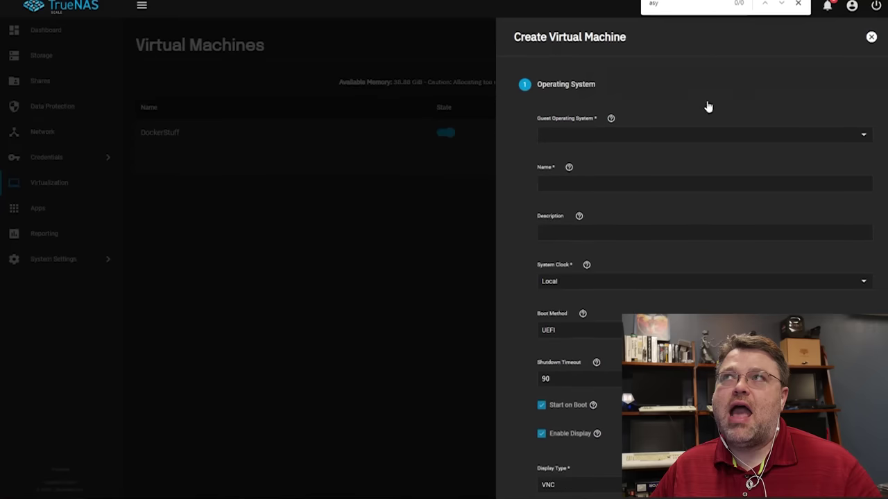
left_click(593, 133)
left_click(567, 158)
left_click(567, 184)
type("dockerstuff")
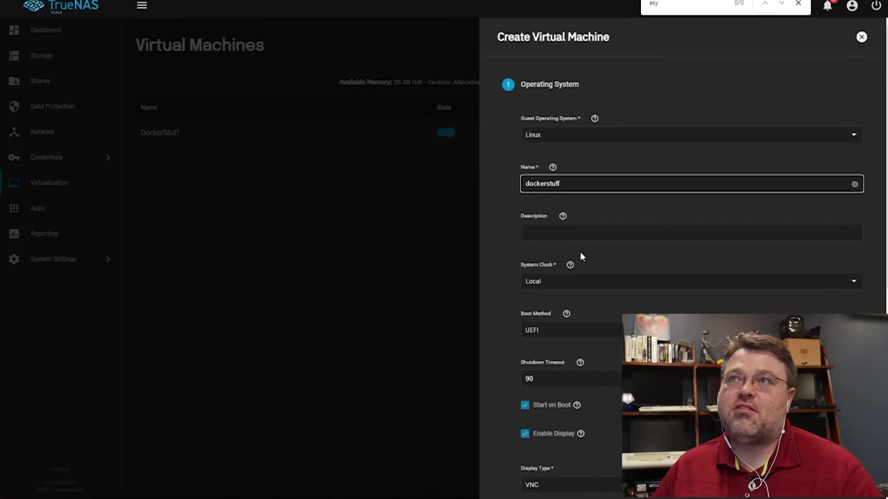
scroll(514, 296, "down", 3)
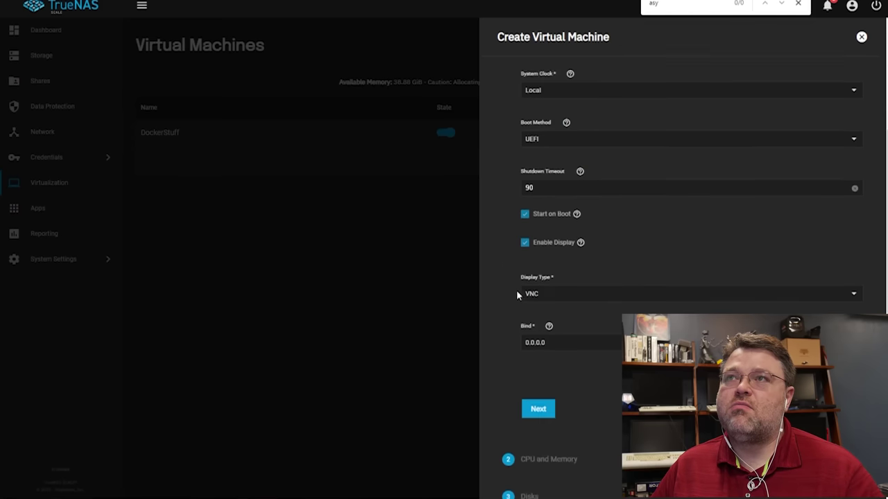
left_click(536, 390)
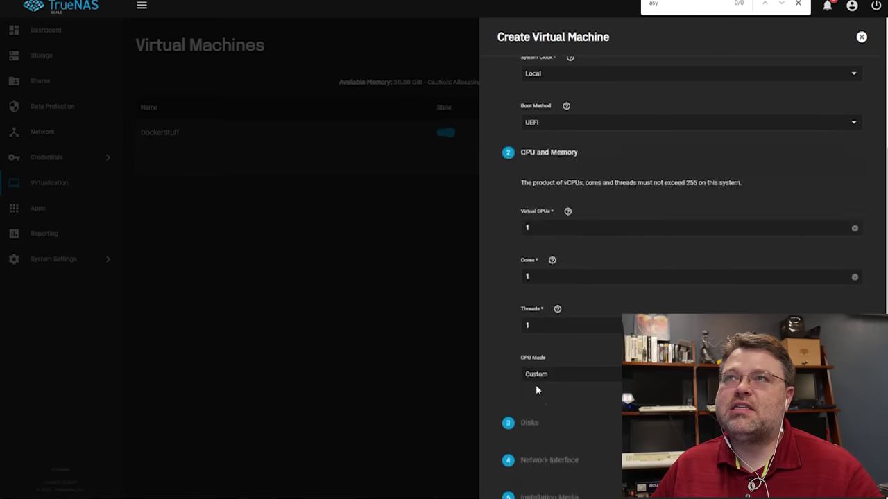
Set the virtual machine's number of cores to 12
scroll(568, 139, "up", 4)
left_click(528, 246)
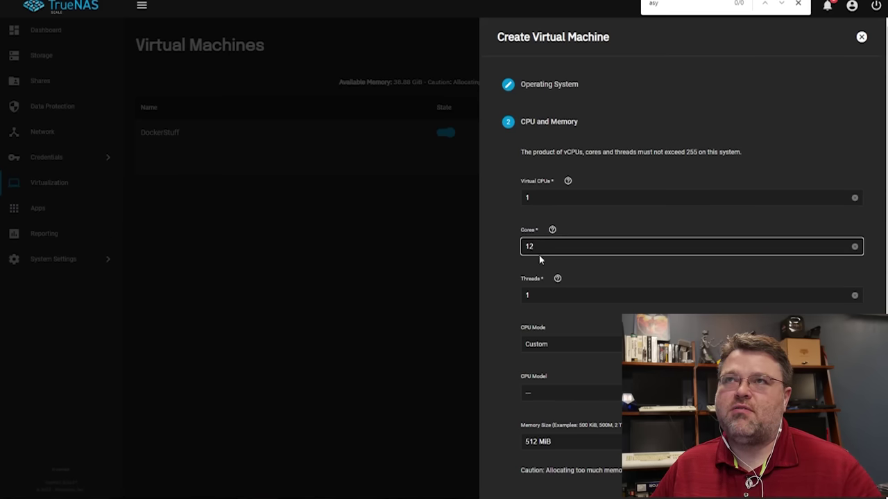
left_click(502, 296)
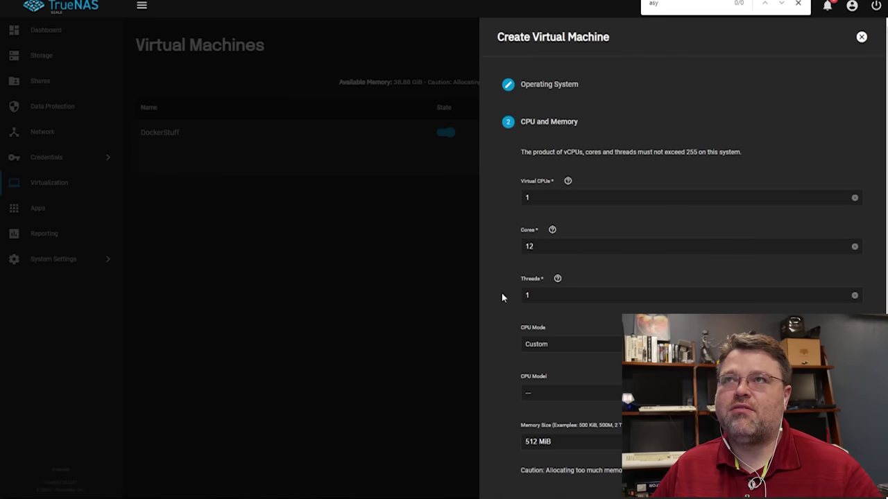
key("shift+Tab")
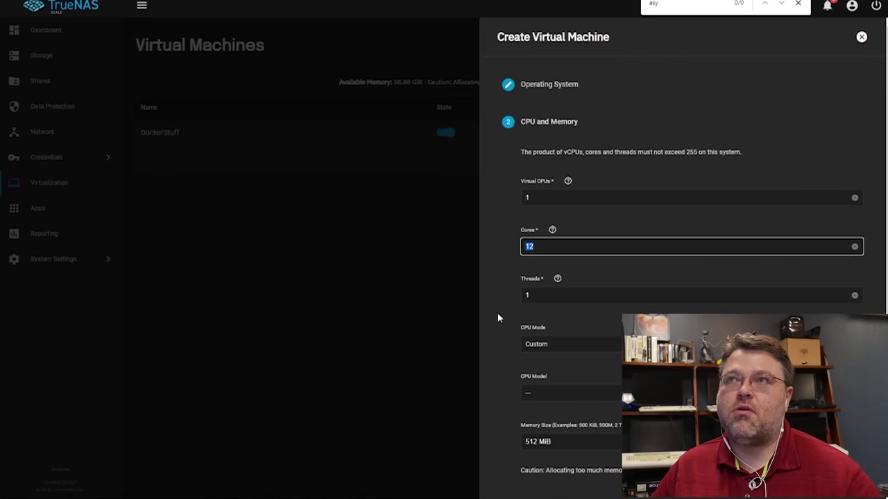
left_click(500, 338)
Look through the CPU mode and CPU model options and set the CPU mode to Host Passthrough
left_click(557, 346)
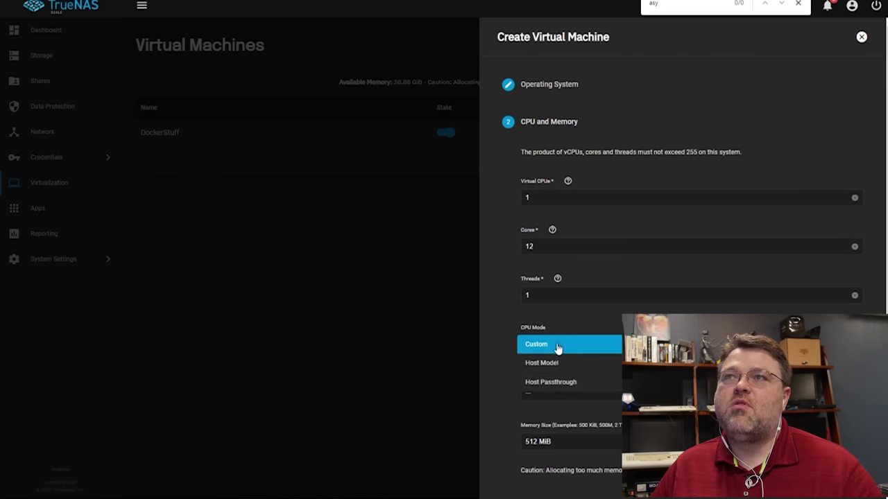
left_click(502, 326)
scroll(520, 349, "down", 1)
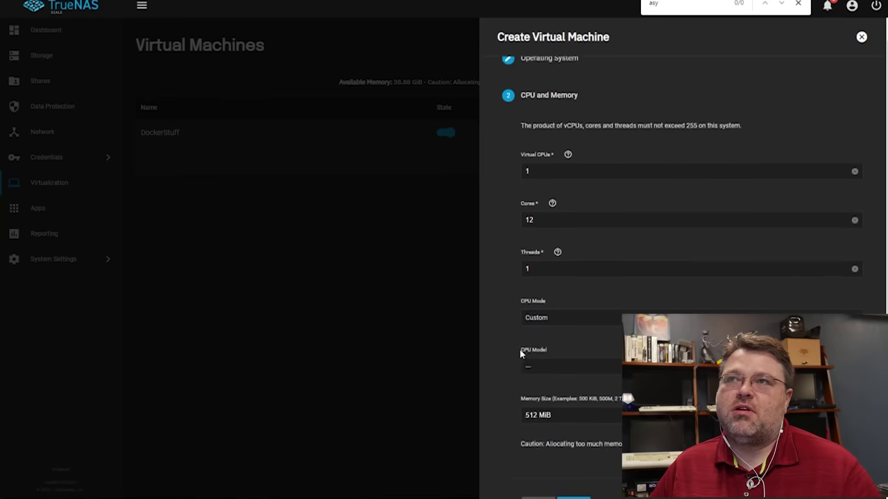
scroll(527, 349, "down", 1)
left_click(549, 342)
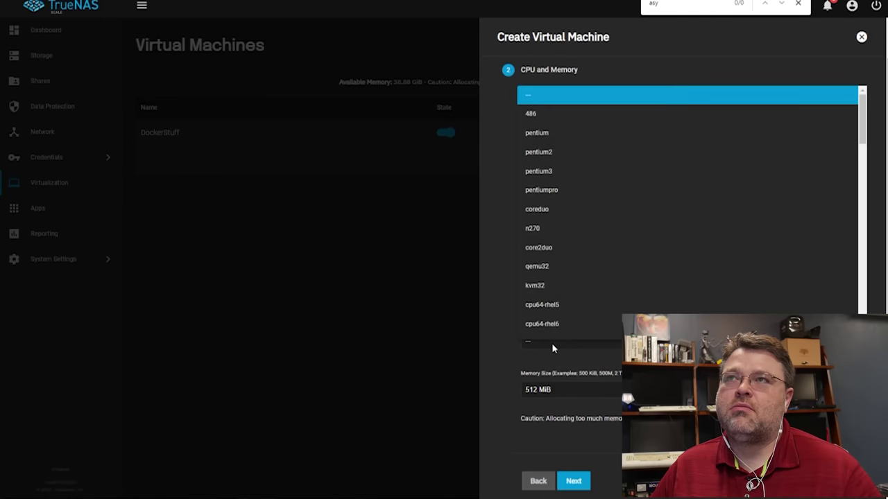
left_click(494, 354)
left_click(544, 295)
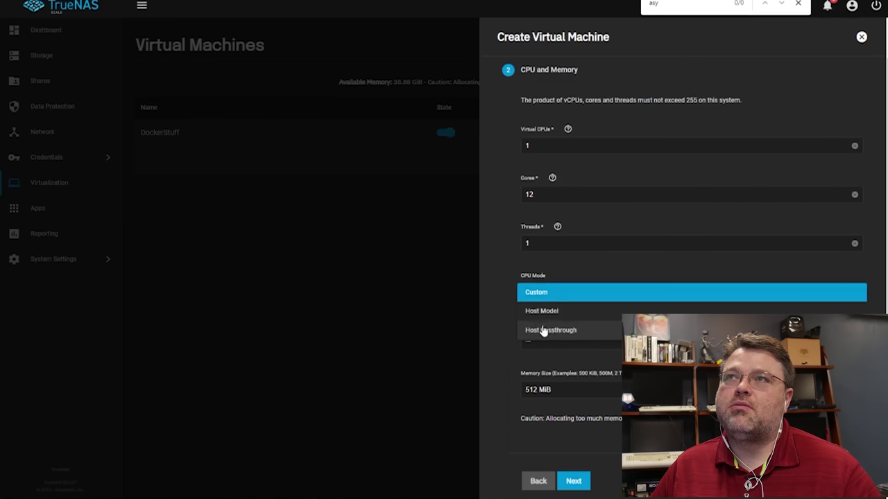
left_click(545, 331)
Set the virtual machine's memory size to 8000 MiB and continue to the disk settings
left_click_drag(537, 341, 488, 341)
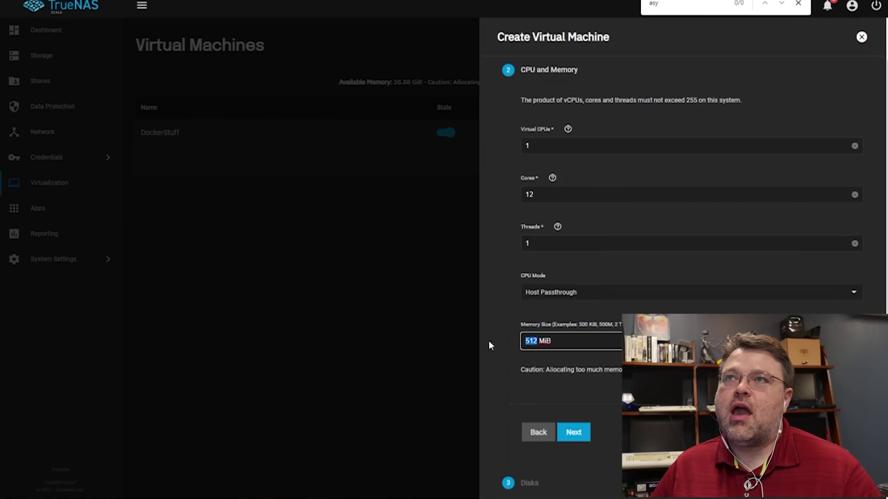
type("8")
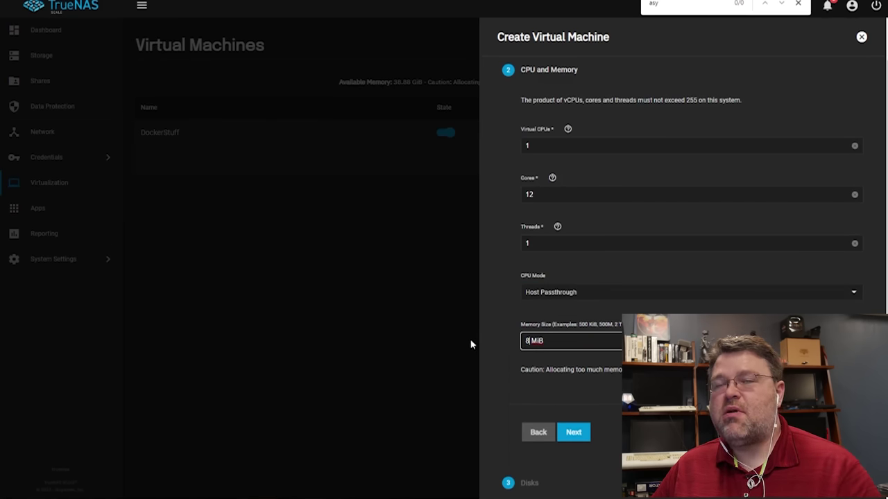
type("00")
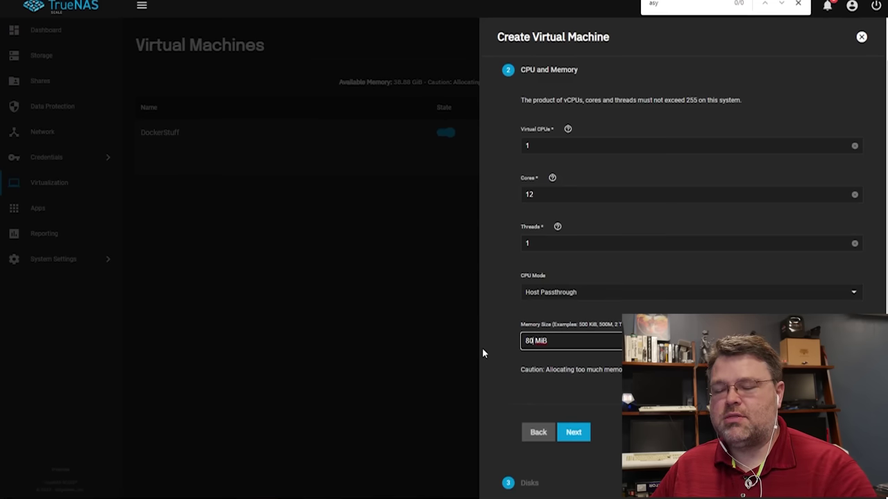
type("0")
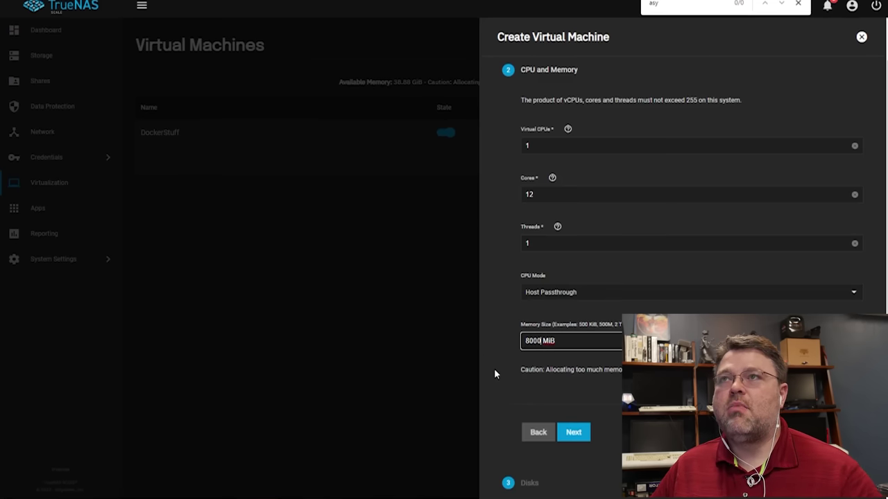
left_click(577, 432)
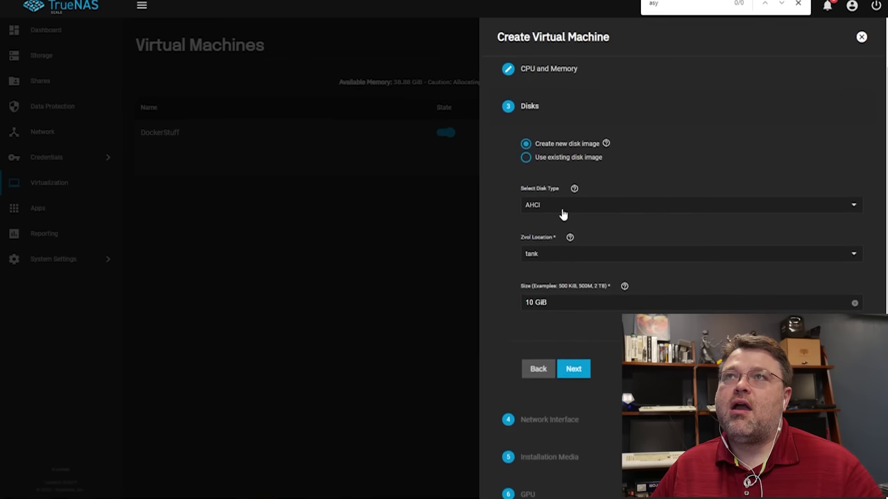
Check the zvol locations, set the new disk image's size to 100 GiB and continue to the network interface settings
left_click(565, 258)
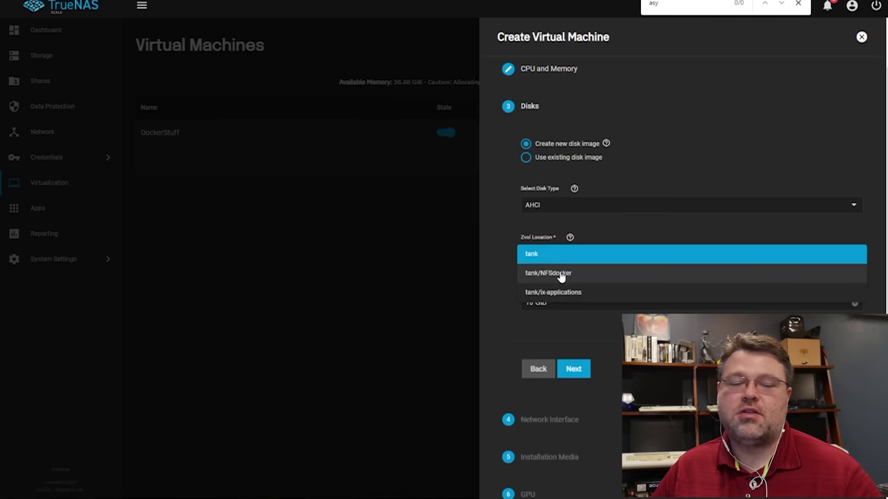
left_click(513, 258)
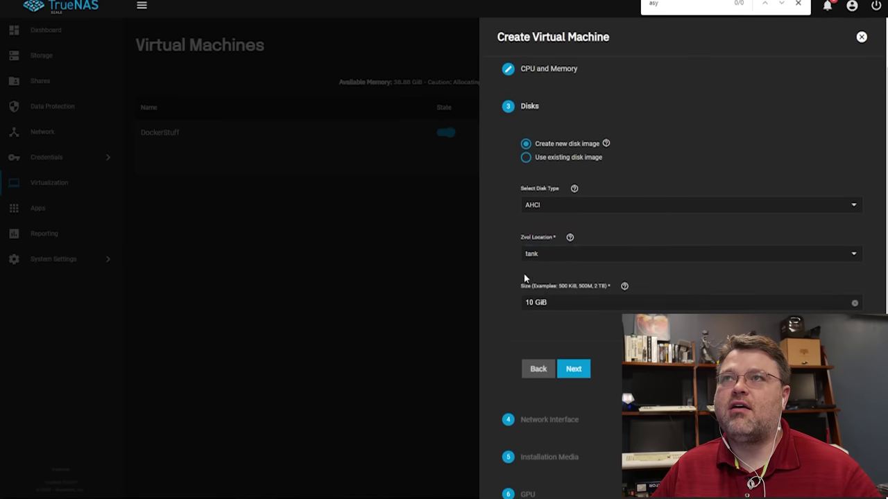
left_click(535, 303)
type("0")
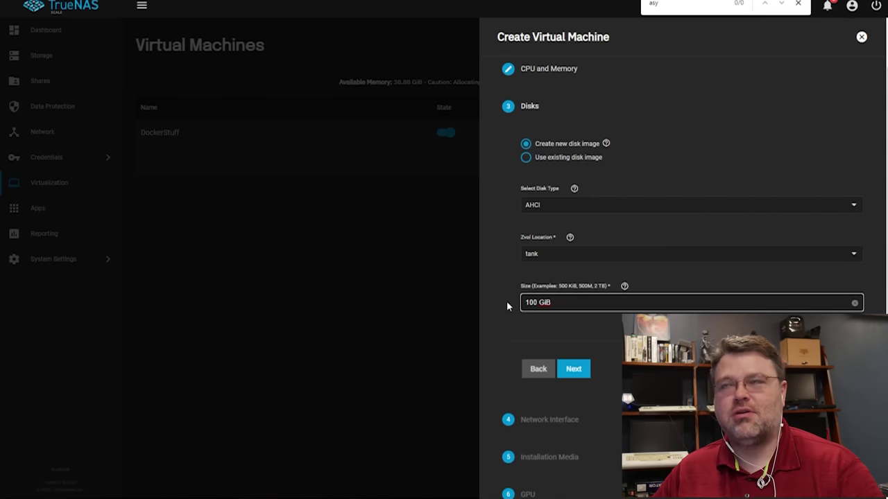
left_click(574, 369)
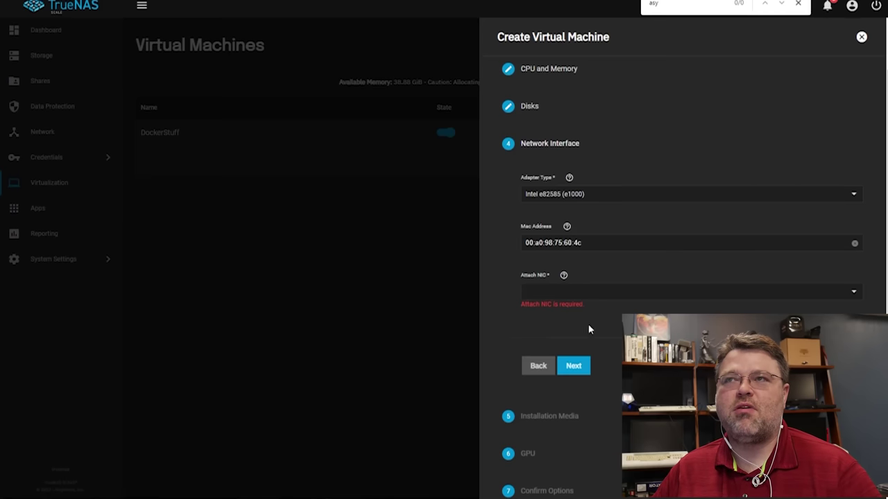
Attach the virtual machine's network interface to br0 and continue to the installation media
left_click(576, 367)
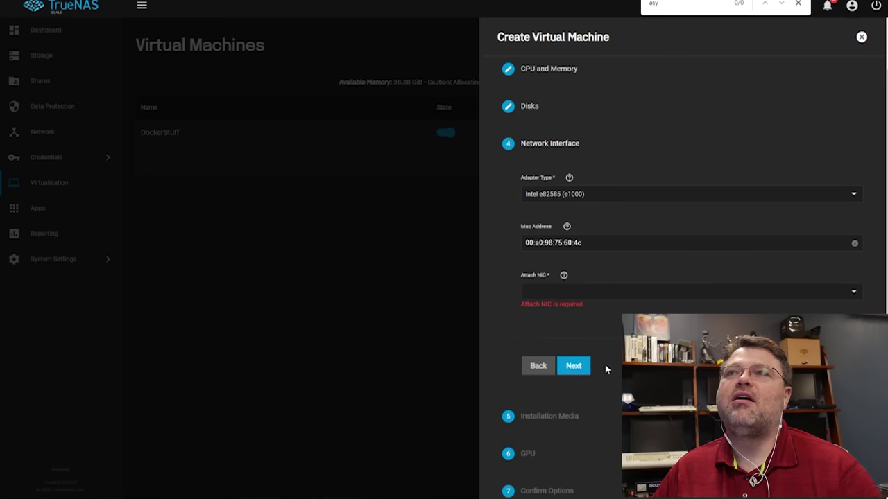
left_click(589, 298)
left_click(567, 320)
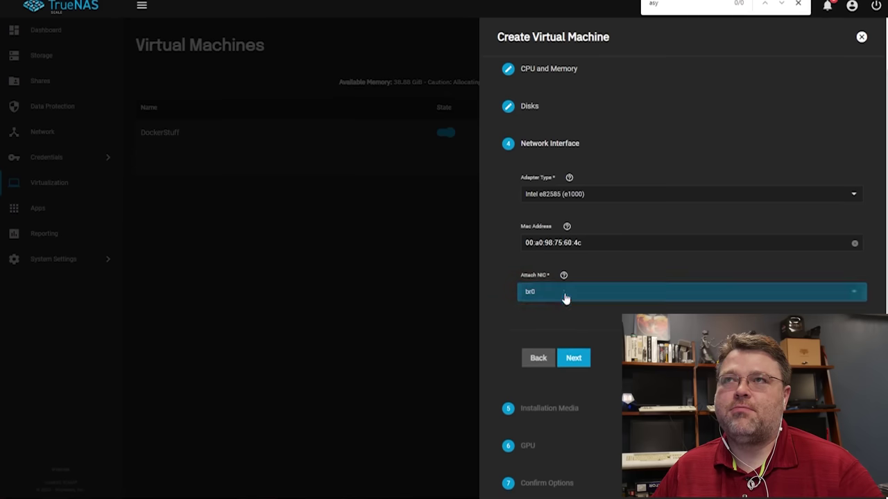
left_click(575, 362)
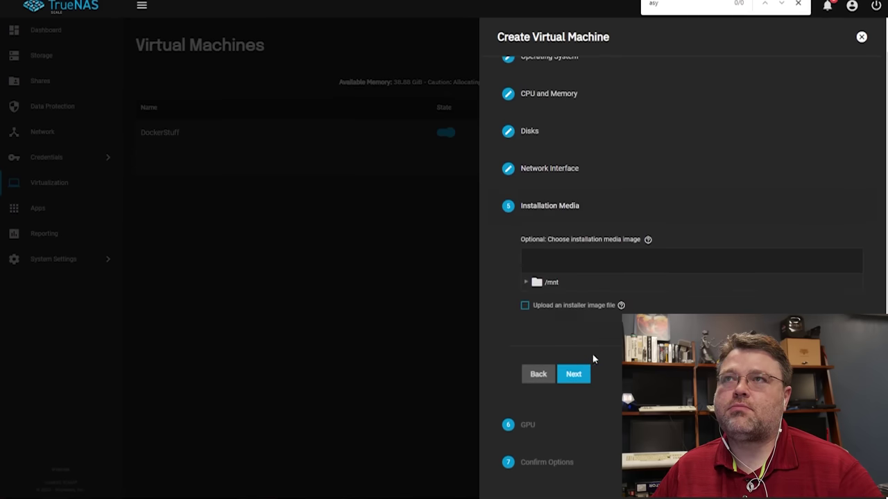
Choose /mnt/tank/isos/debian-11.4.0-amd64-netinst.iso as the installation media and continue to the GPU settings
left_click(527, 282)
left_click(536, 299)
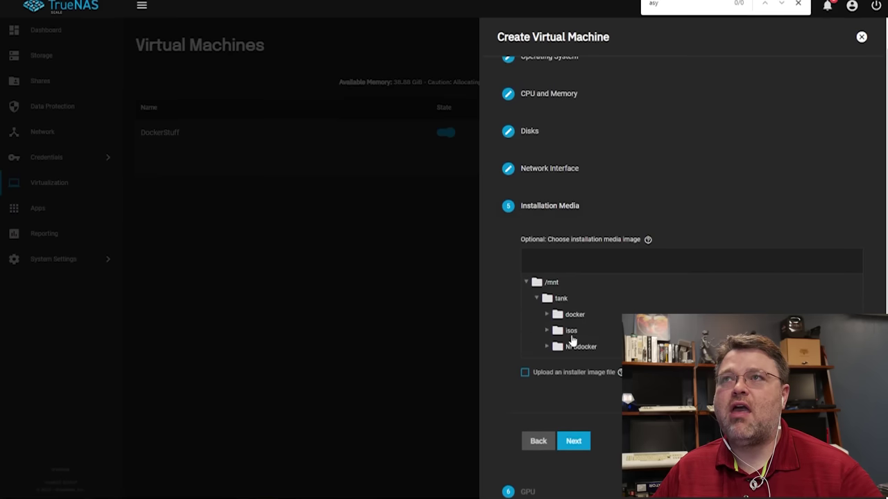
left_click(547, 330)
left_click(602, 348)
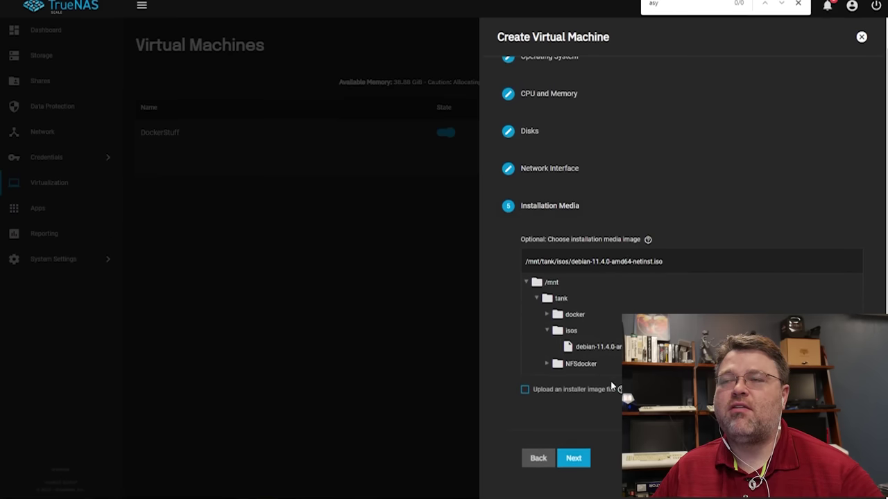
scroll(590, 402, "down", 1)
left_click(581, 377)
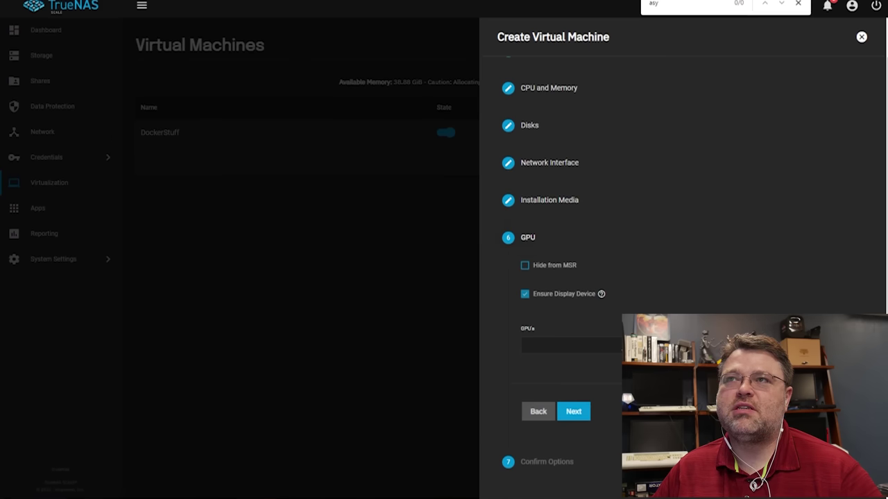
Check the available GPUs and the virtual machine's summary, and close the creation wizard without saving
left_click(569, 345)
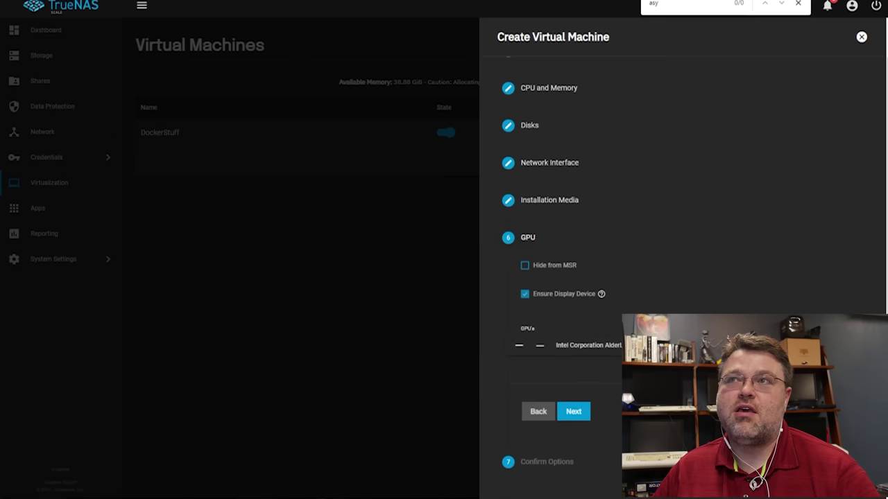
left_click(615, 380)
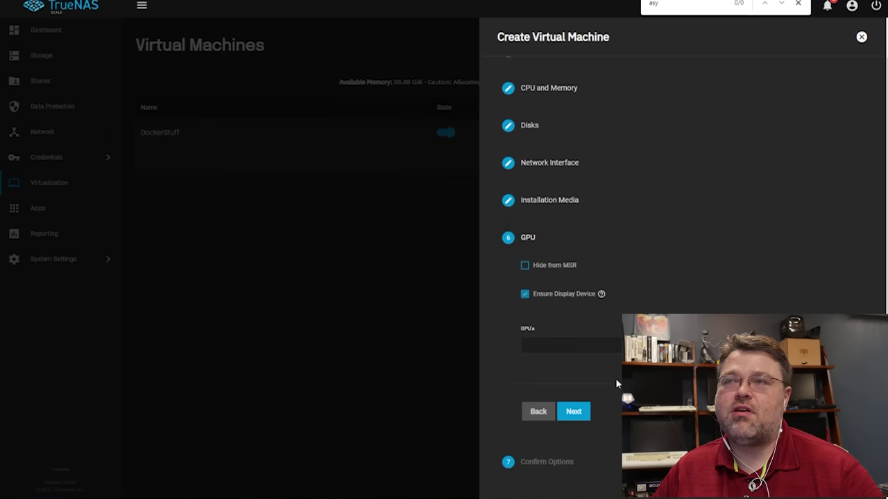
left_click(587, 419)
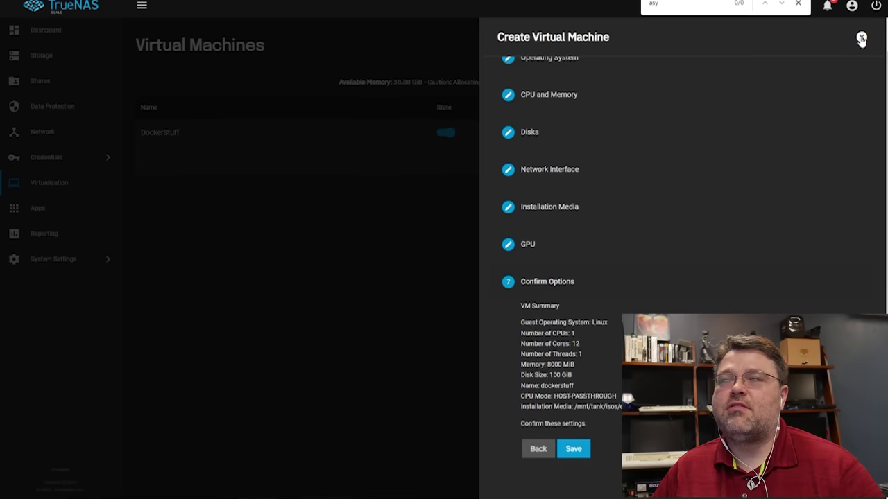
left_click(860, 36)
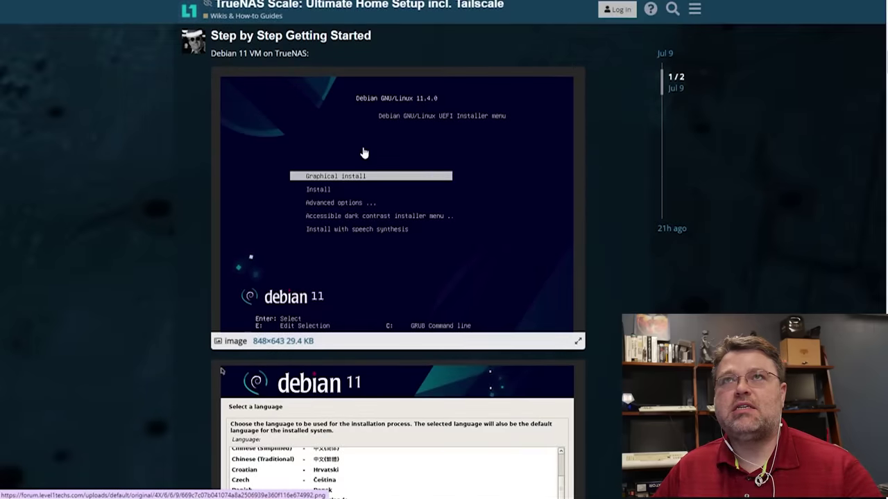
Switch to the Level1Techs forum guide and read its Debian 11 installation section, including the software selection and Docker installation link
scroll(377, 238, "down", 2)
scroll(414, 266, "down", 1)
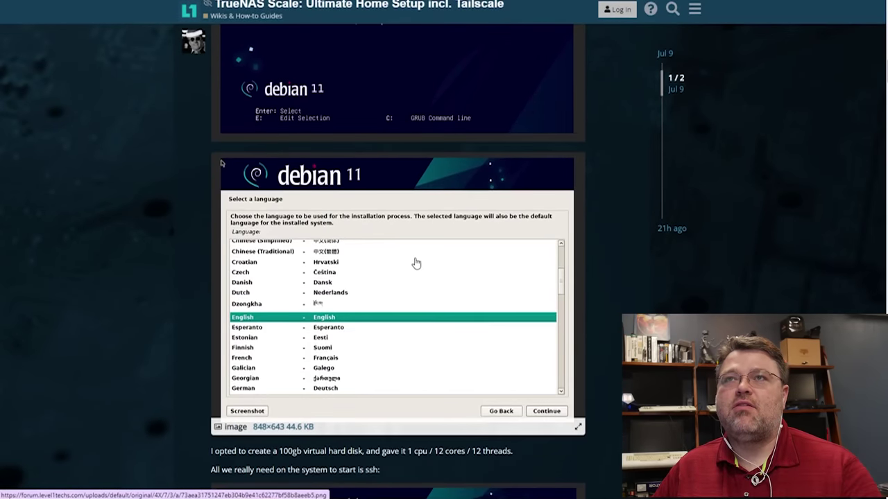
scroll(408, 254, "down", 8)
scroll(409, 235, "down", 2)
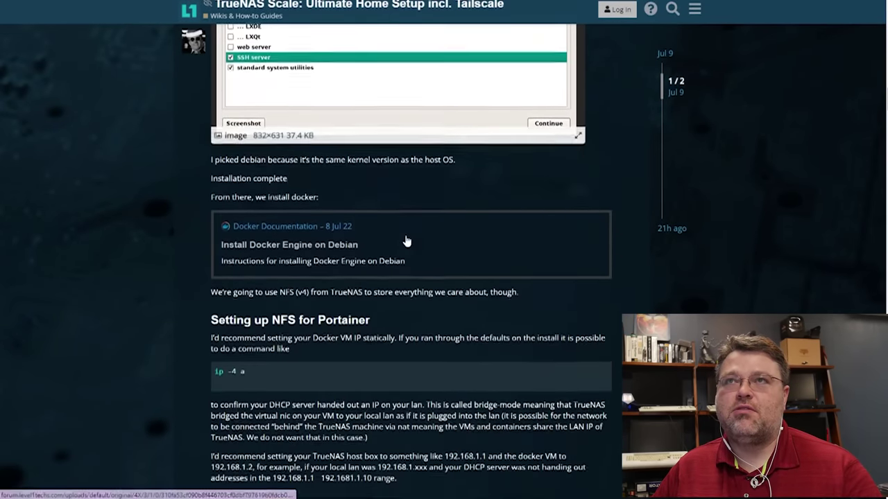
scroll(403, 233, "up", 2)
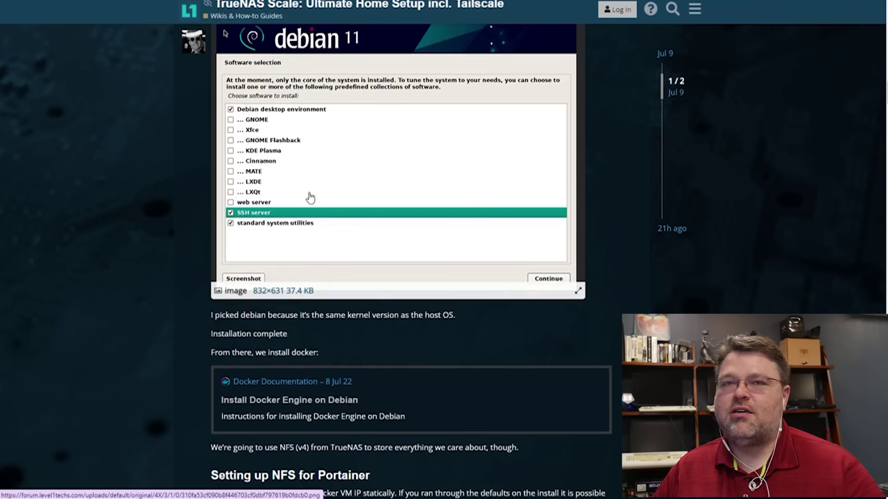
scroll(333, 201, "down", 3)
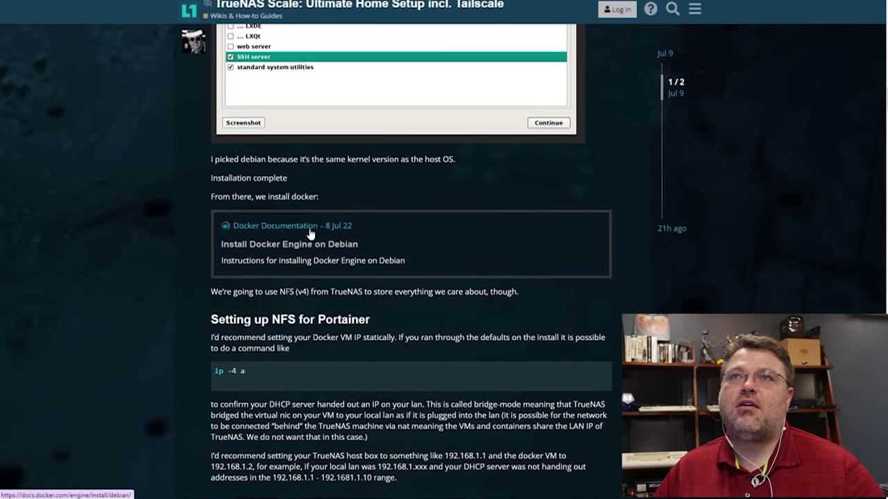
Read the guide's sections on static IP addresses, the failing host ping and creating the br0 bridge from the console
scroll(374, 233, "down", 3)
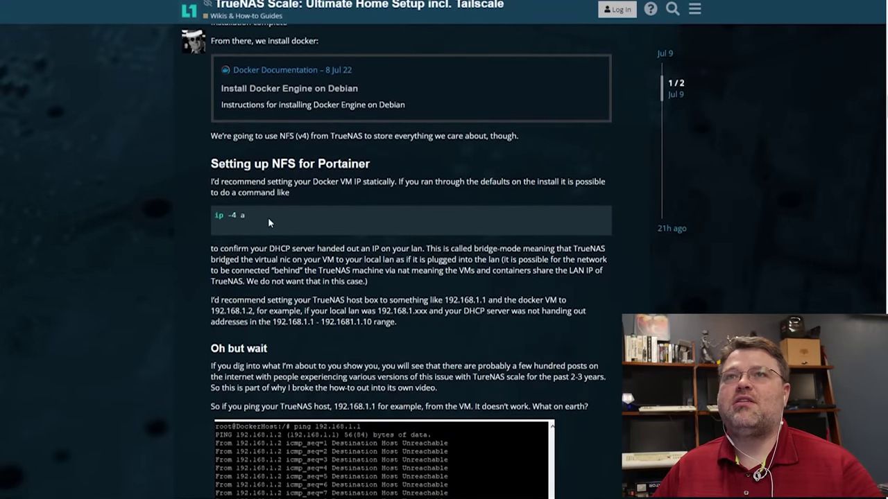
scroll(269, 222, "down", 3)
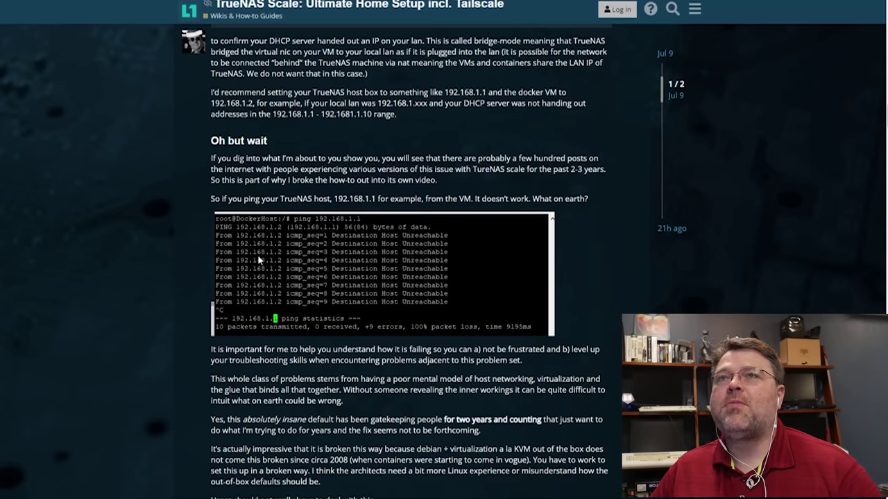
scroll(264, 239, "down", 3)
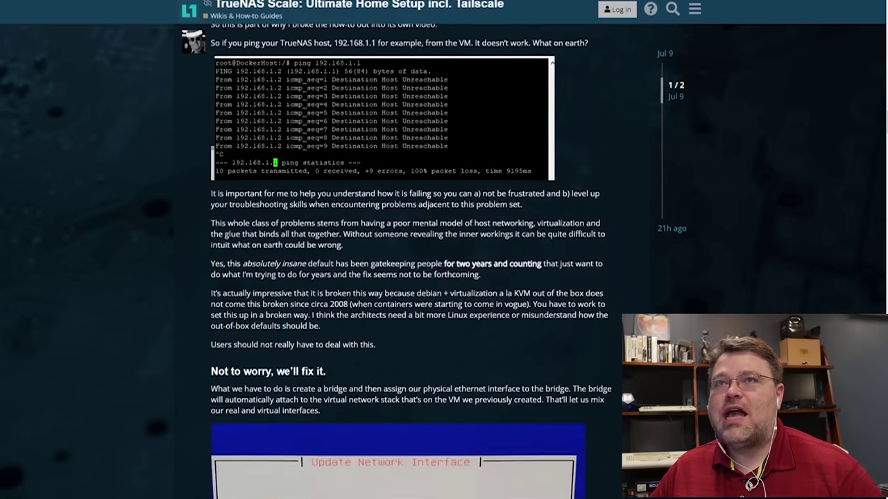
scroll(323, 297, "down", 7)
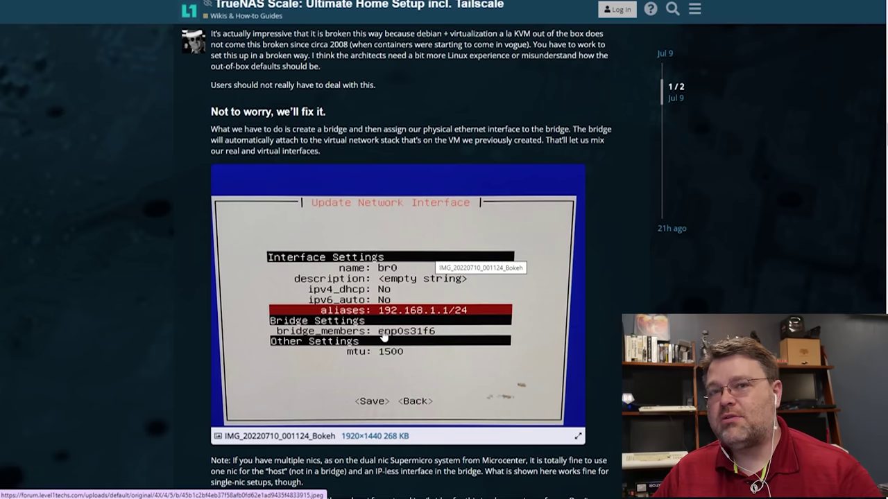
scroll(383, 336, "down", 3)
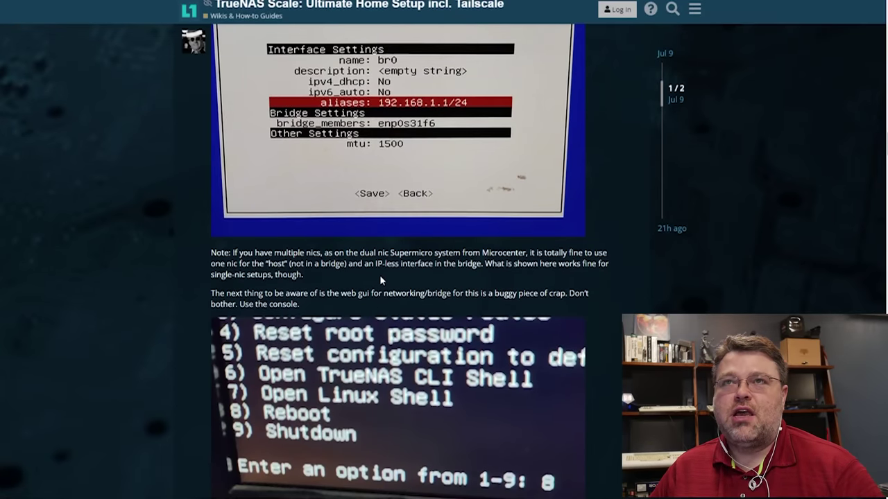
scroll(379, 274, "down", 7)
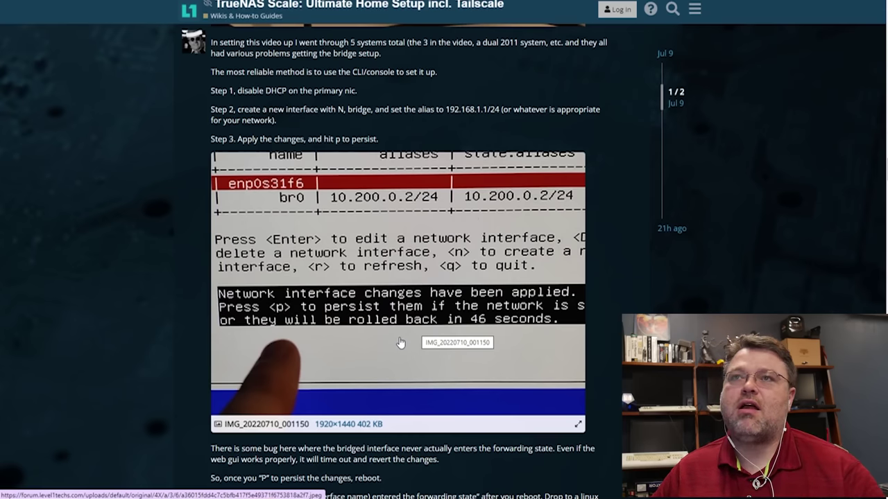
scroll(402, 340, "down", 3)
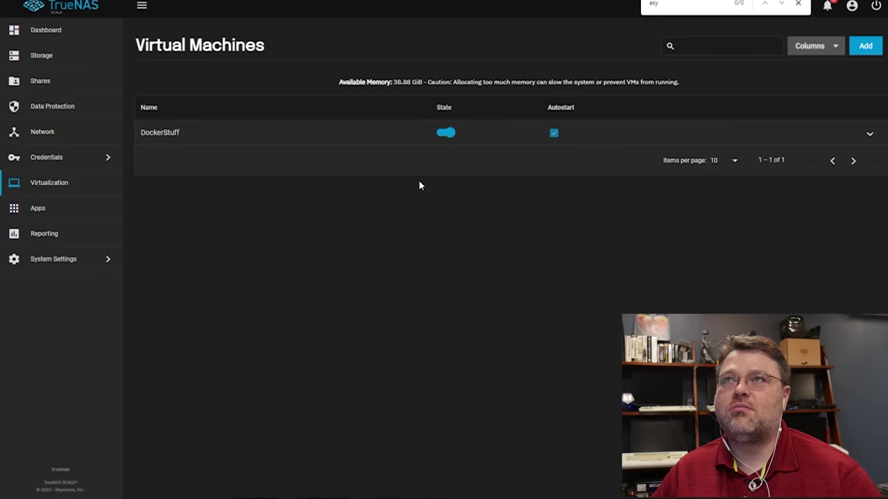
Switch to TrueNAS, review the DockerStuff virtual machine's CPU, memory and GPU settings, and return to the virtual machine list
left_click(254, 142)
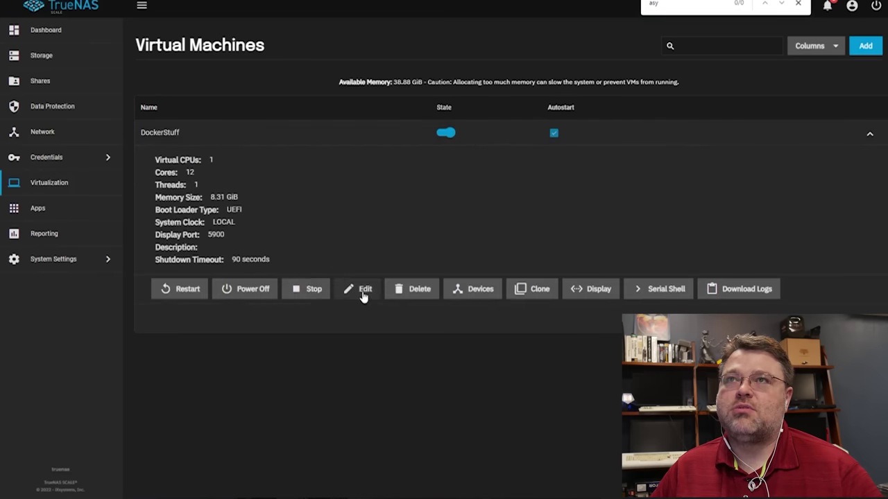
left_click(362, 295)
scroll(396, 319, "down", 5)
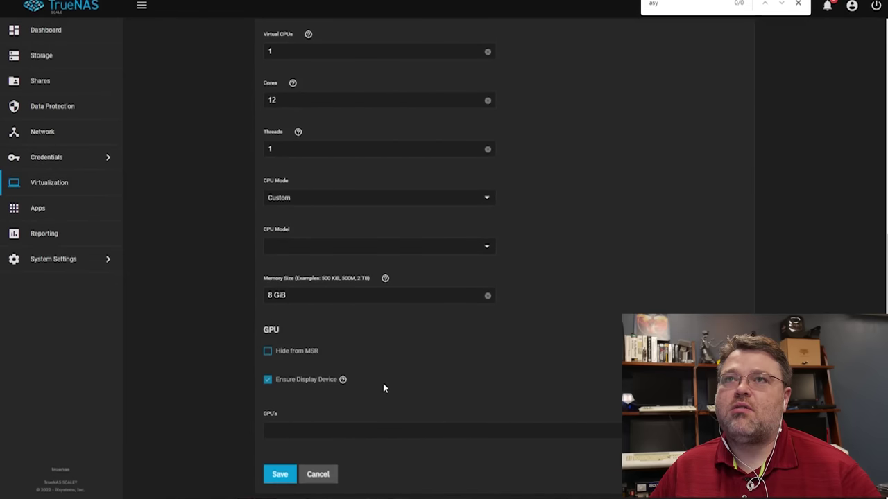
scroll(375, 347, "up", 5)
left_click(159, 30)
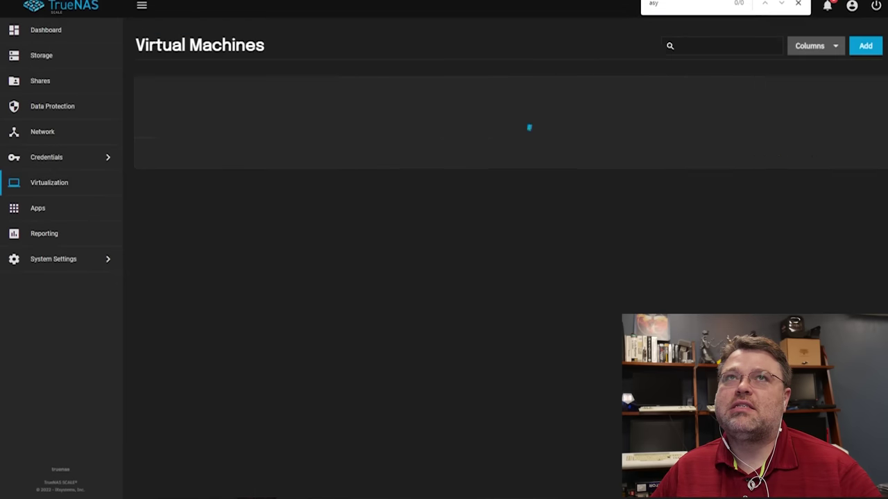
Open the DockerStuff NIC device for editing, check which interfaces it can attach to, and cancel without changes
left_click(377, 134)
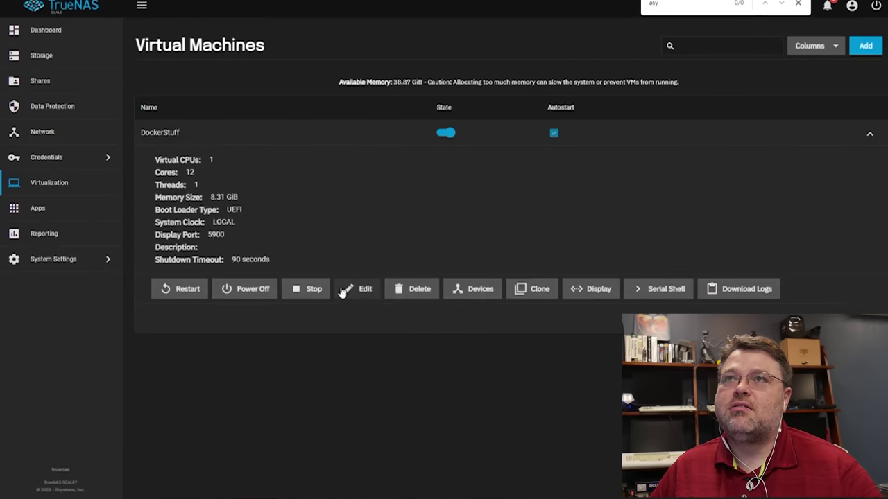
left_click(471, 290)
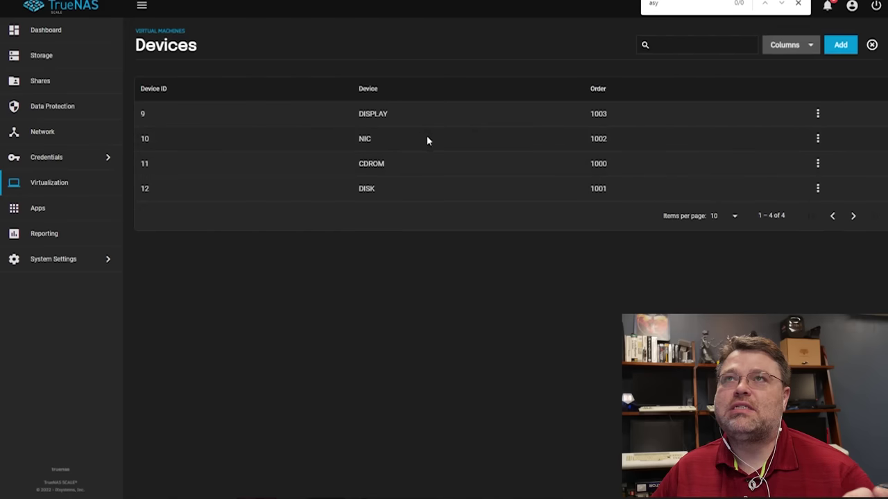
left_click(817, 140)
left_click(822, 158)
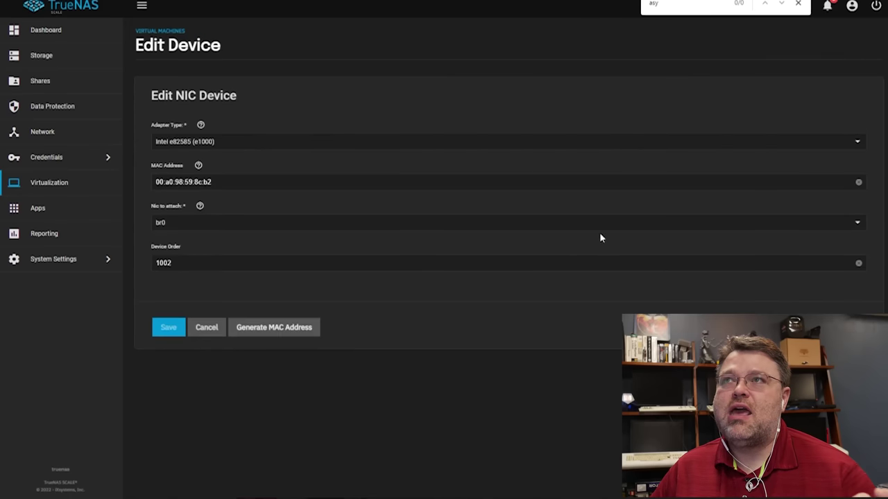
left_click(232, 225)
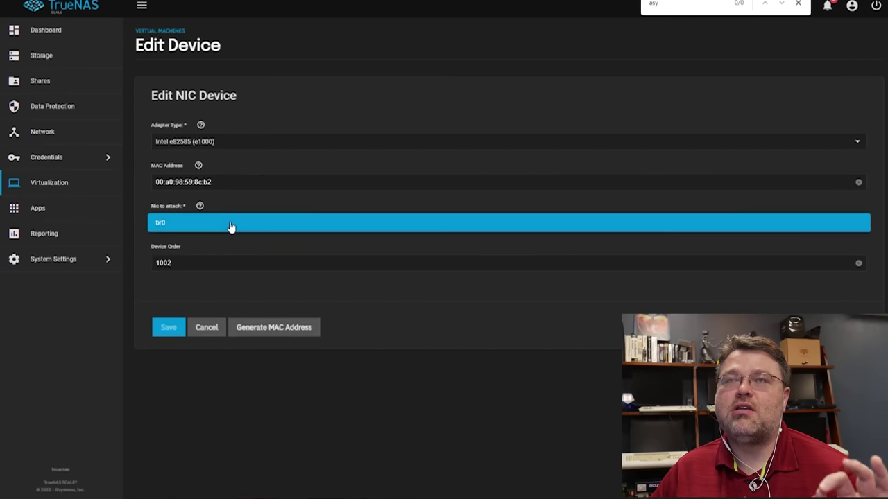
left_click(435, 325)
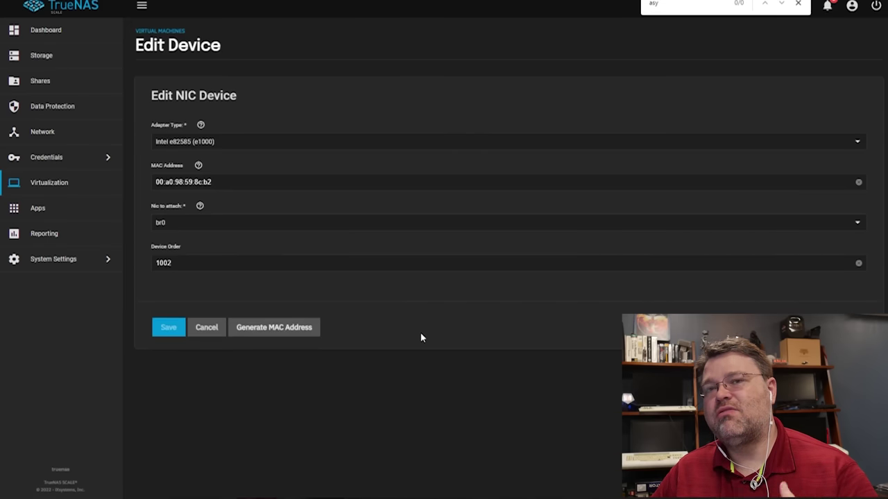
left_click(206, 332)
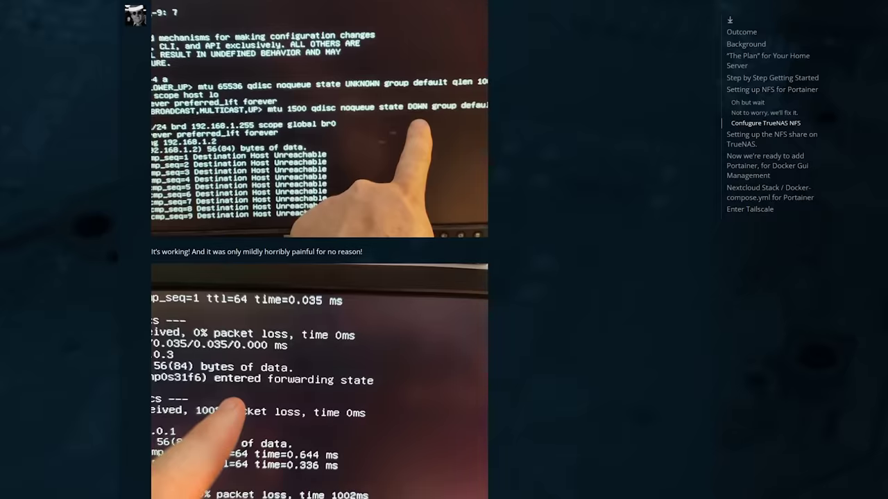
Read the forum guide's bridge ping tests and its instruction for attaching the virtual machine's NIC to br0
scroll(319, 250, "down", 1)
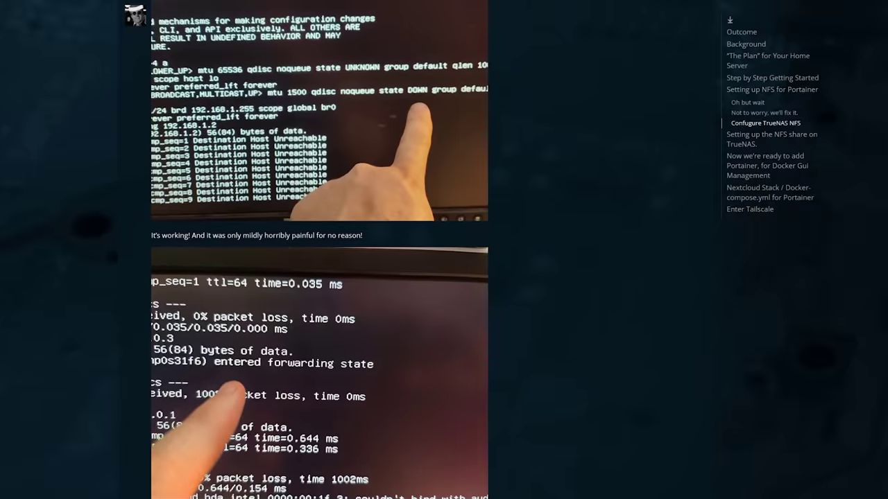
scroll(319, 249, "down", 1)
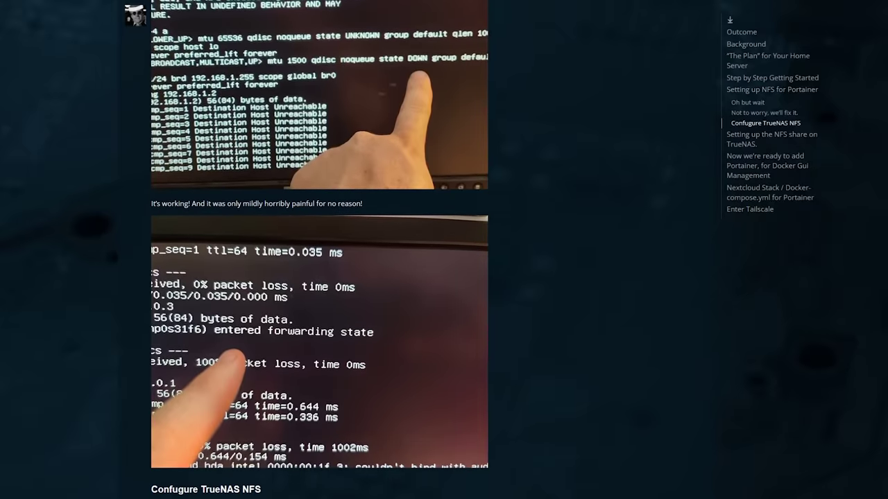
scroll(319, 249, "down", 1)
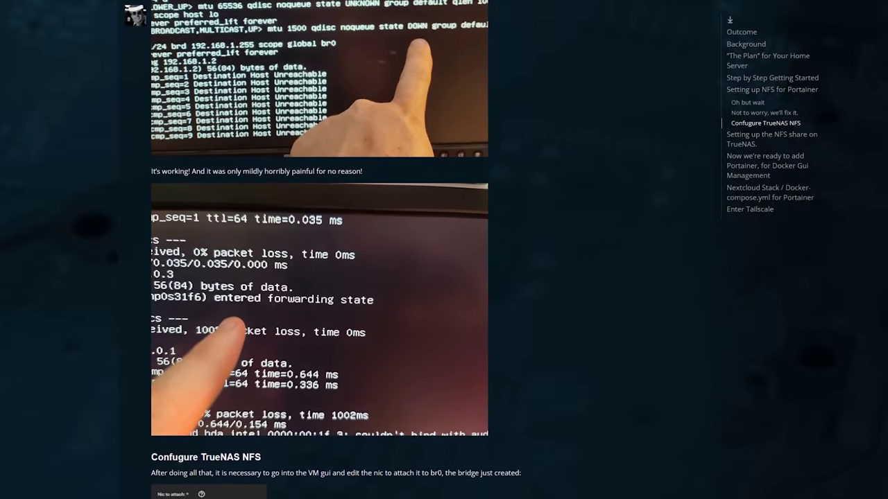
scroll(319, 250, "down", 1)
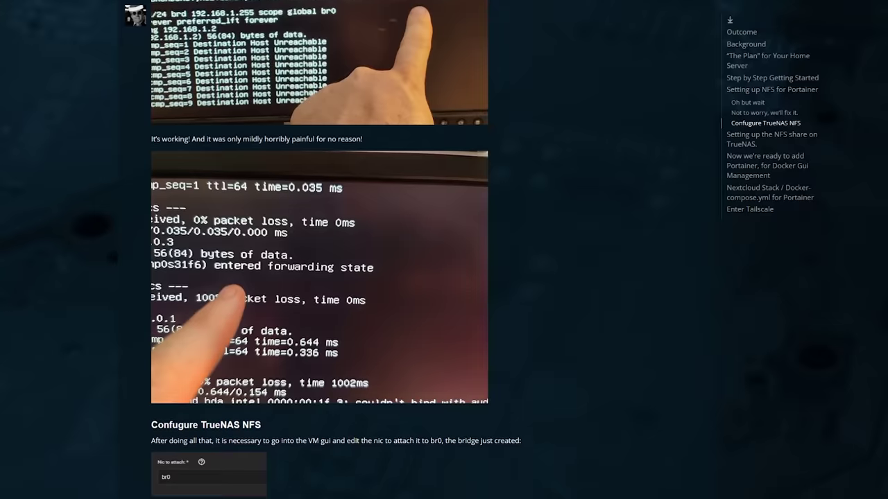
Read the guide's NFS share section, covering how to add a dataset and set its ACL type and mode
scroll(319, 250, "down", 1)
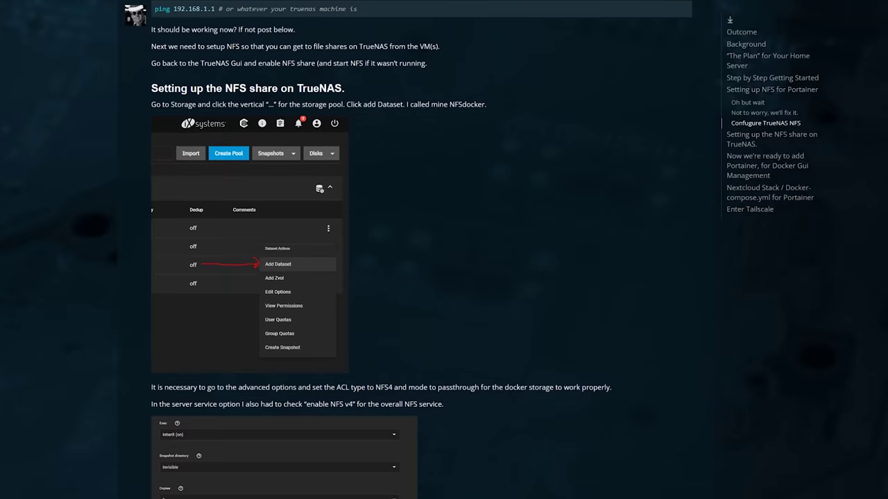
scroll(319, 249, "down", 1)
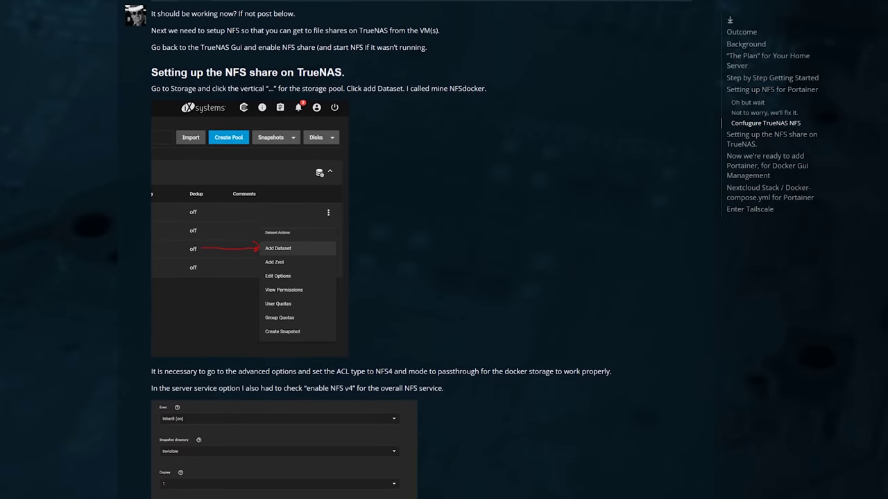
scroll(319, 250, "down", 1)
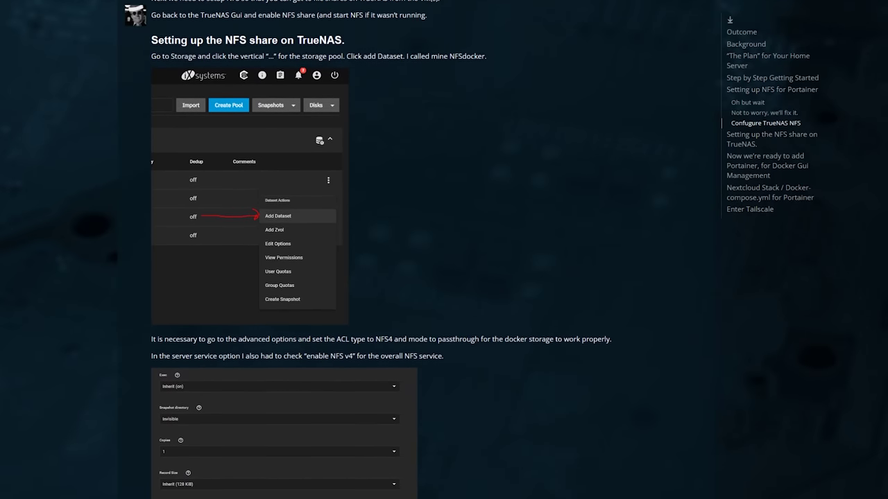
scroll(319, 250, "down", 1)
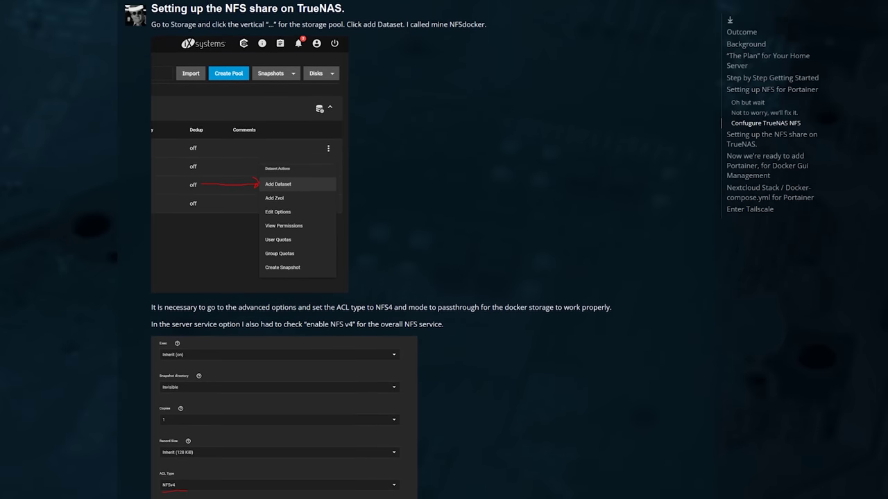
scroll(284, 278, "down", 1)
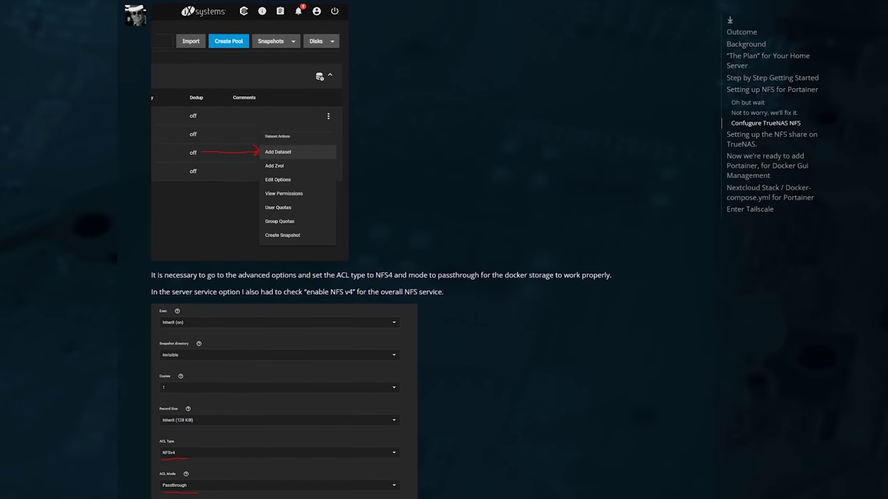
scroll(284, 278, "down", 1)
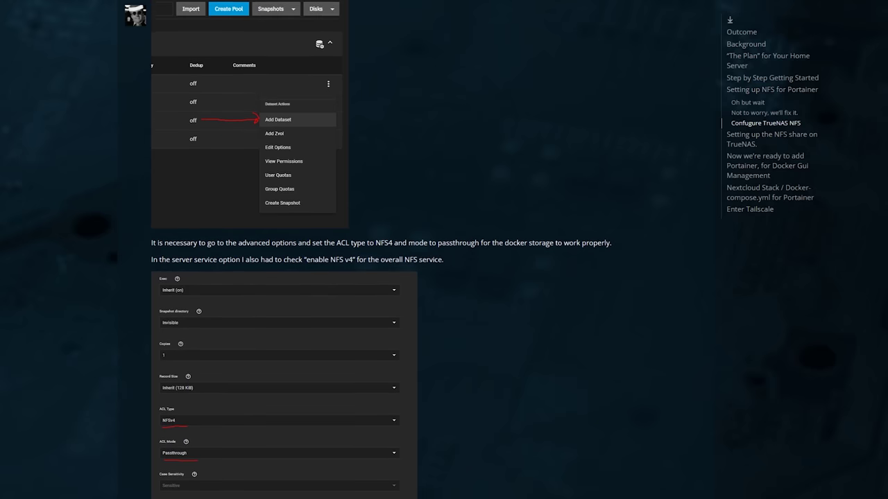
scroll(285, 278, "down", 1)
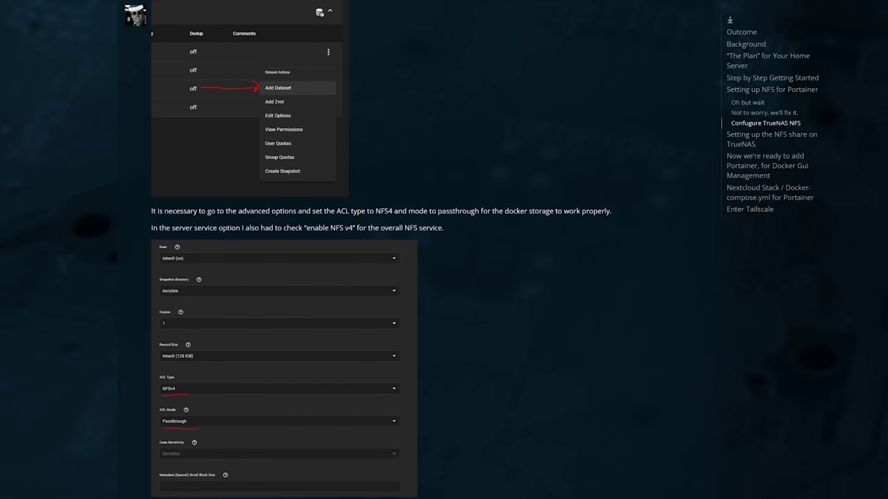
Read the guide's NFSv4 ACL and Passthrough settings, the Debian nfs-common and mount commands, and the hello_world write test
scroll(284, 277, "down", 1)
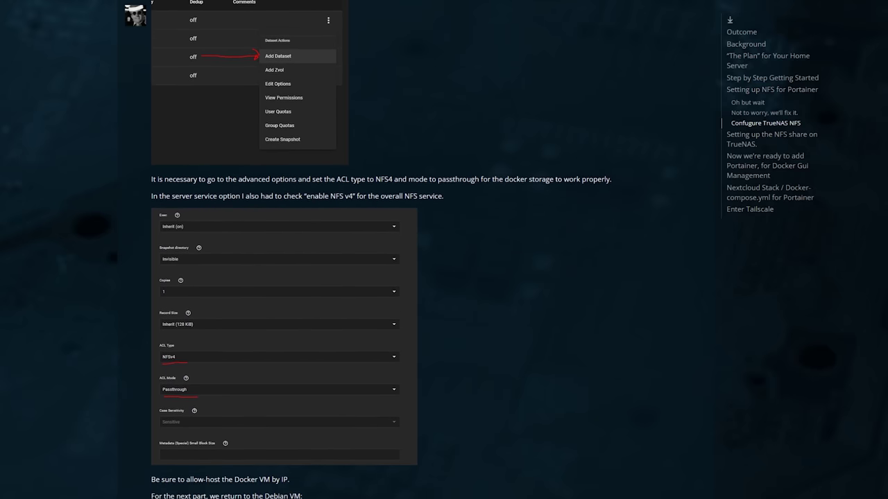
scroll(284, 277, "down", 1)
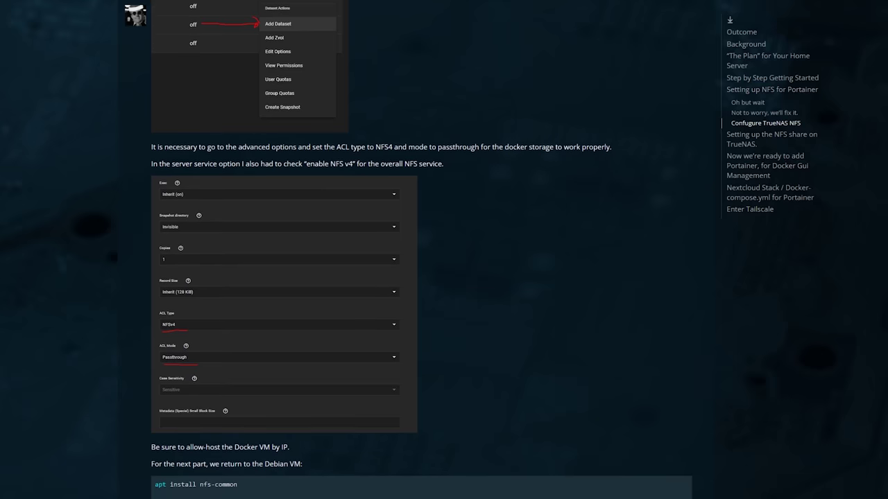
scroll(284, 277, "down", 1)
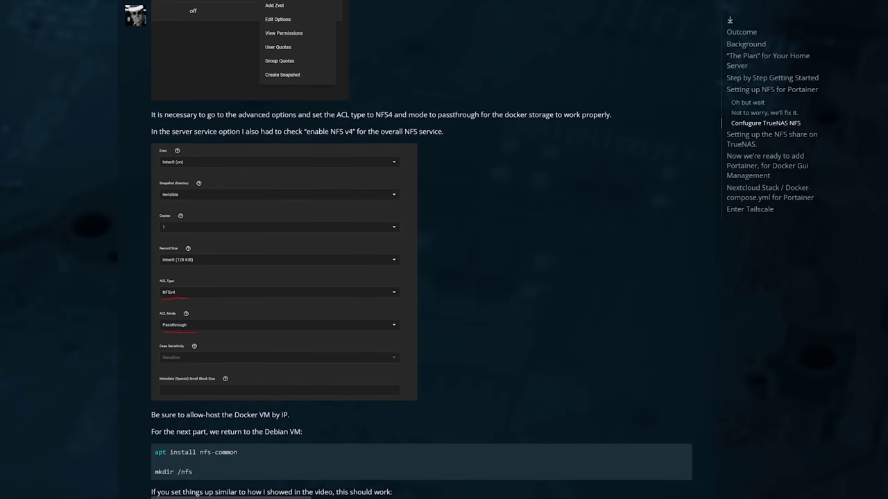
scroll(284, 277, "down", 1)
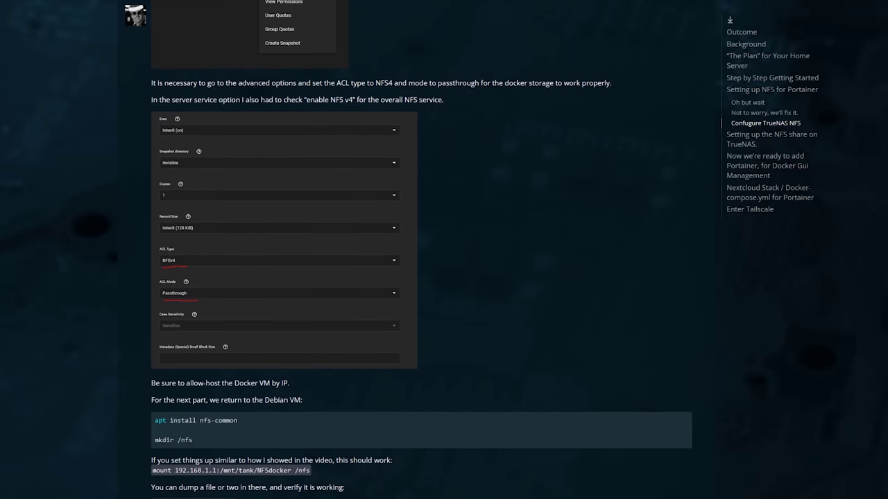
scroll(284, 278, "down", 1)
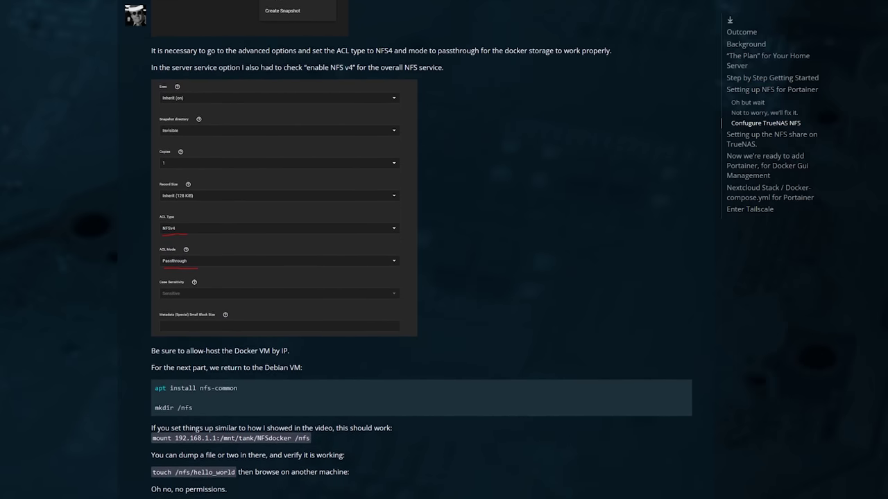
scroll(284, 277, "down", 1)
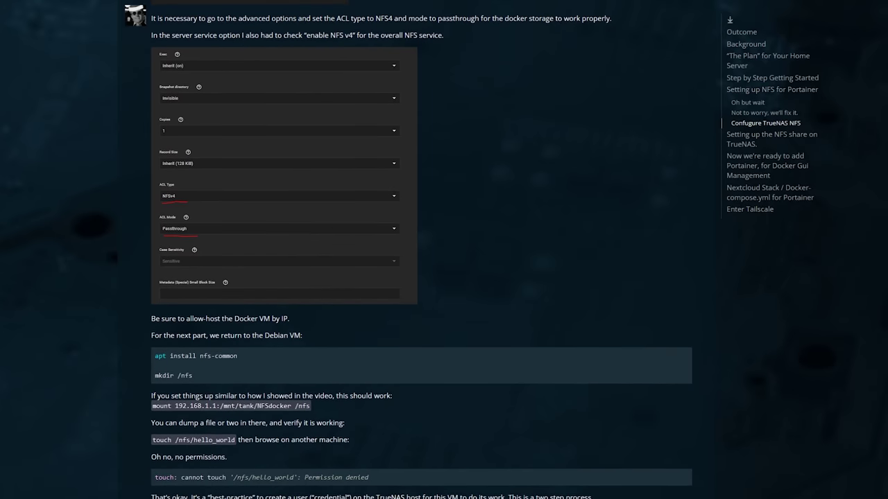
scroll(284, 278, "down", 1)
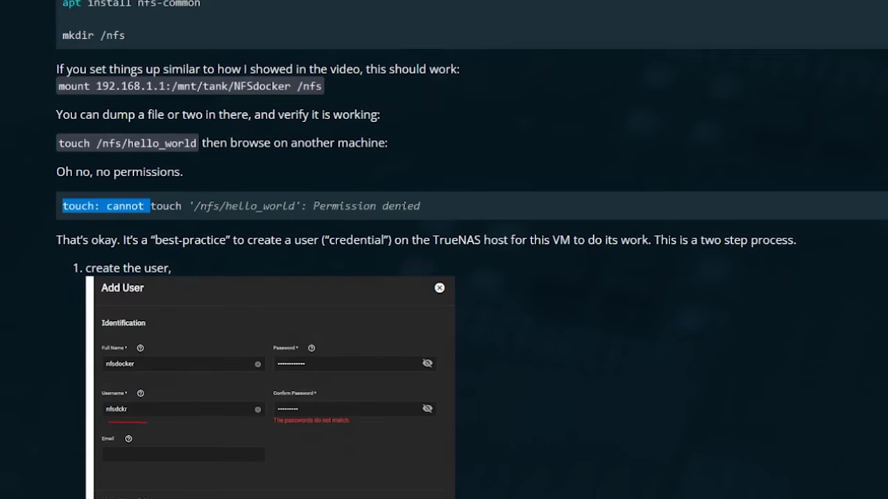
left_click_drag(148, 206, 420, 206)
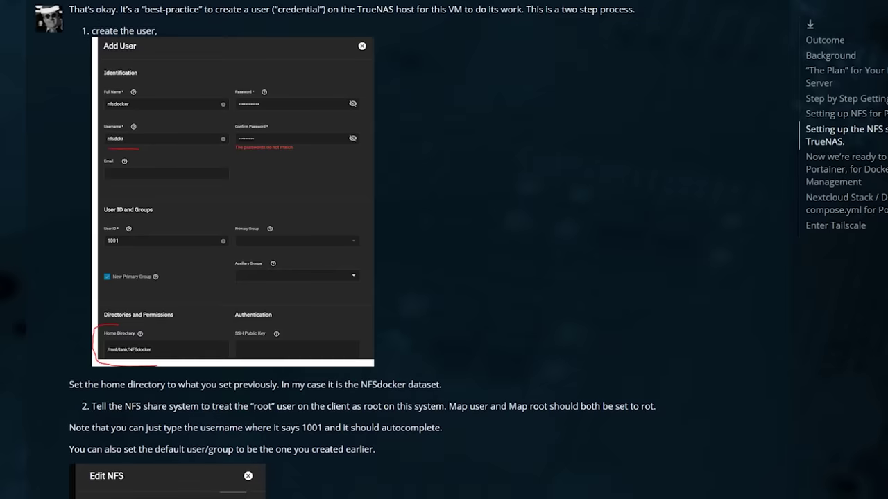
Read how the guide creates the NFS user, maps root on the share, and remounts /nfs to the user's folder
scroll(360, 250, "down", 2)
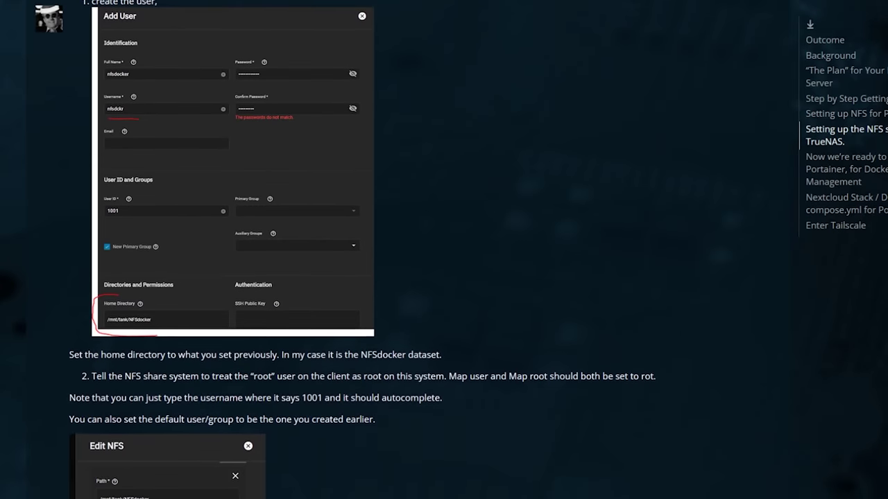
scroll(360, 249, "down", 2)
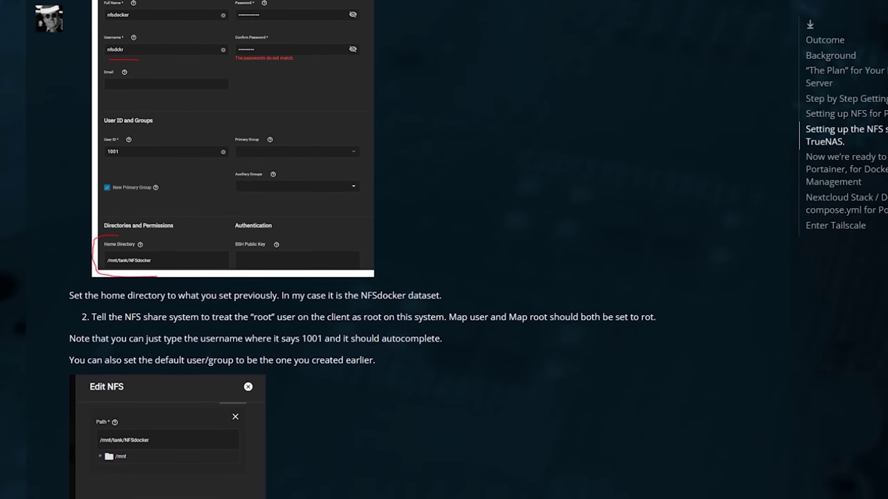
scroll(360, 250, "down", 2)
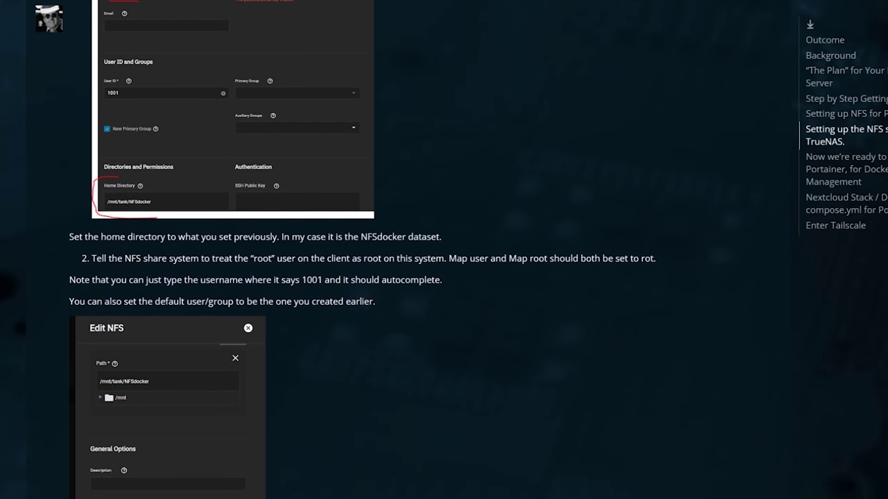
scroll(360, 250, "down", 2)
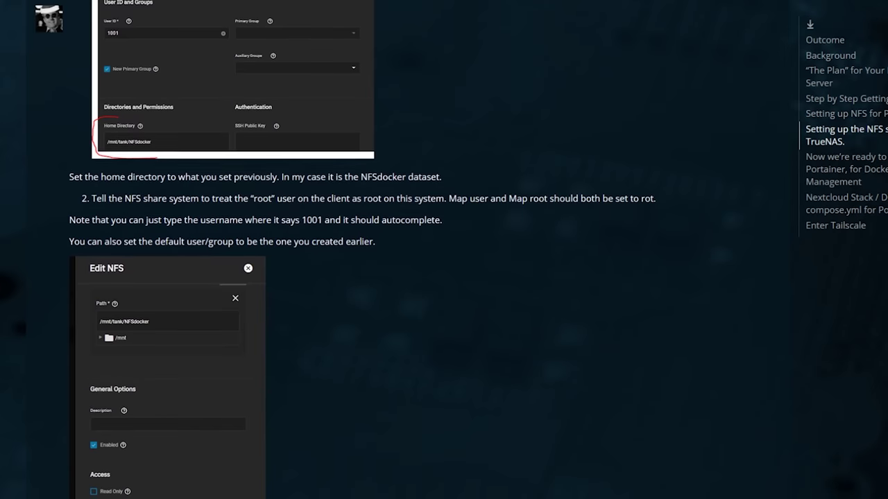
scroll(361, 250, "down", 2)
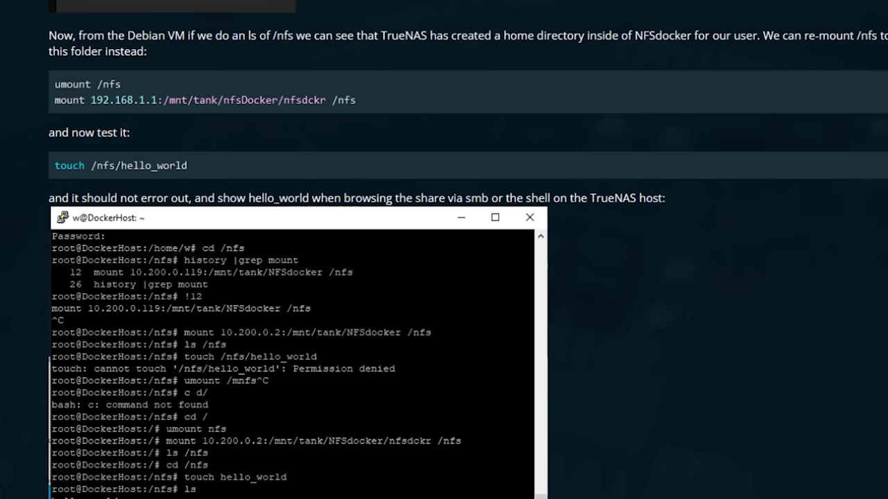
left_click_drag(54, 84, 356, 100)
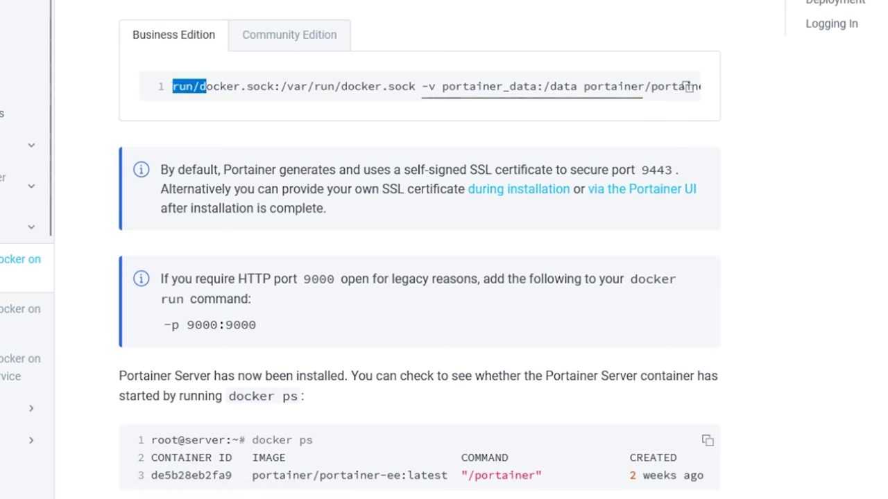
Compare Portainer's documented install command and prerequisites with the guide's version that stores portainer_data under /nfs
left_click_drag(206, 86, 643, 86)
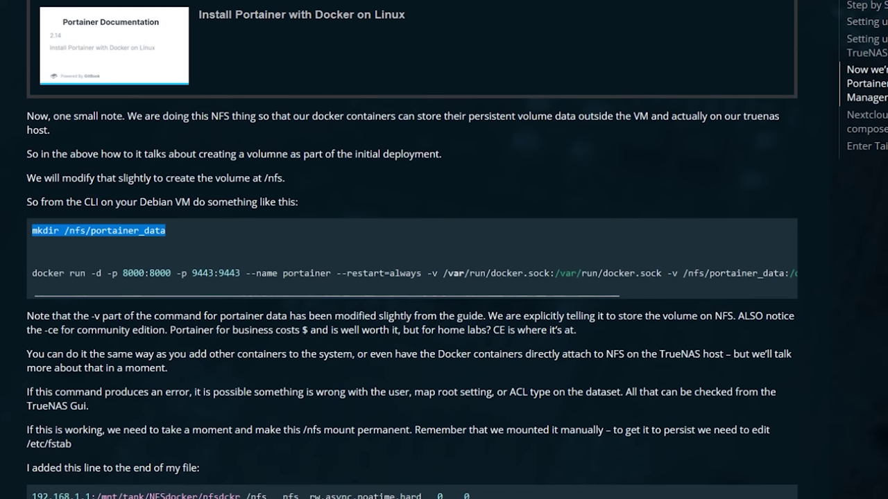
left_click_drag(165, 236, 789, 274)
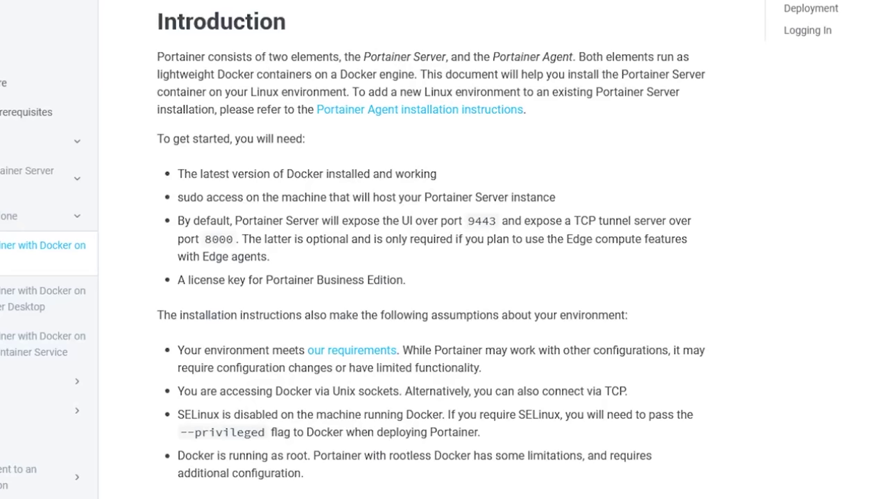
left_click_drag(406, 280, 266, 281)
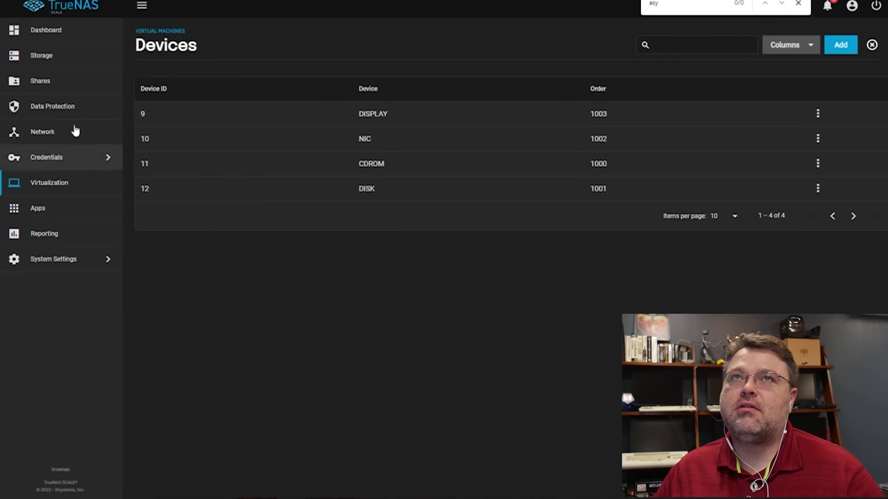
Switch to TrueNAS, check the NFS share, and save the NFS service settings with NFSv4 enabled
left_click(49, 83)
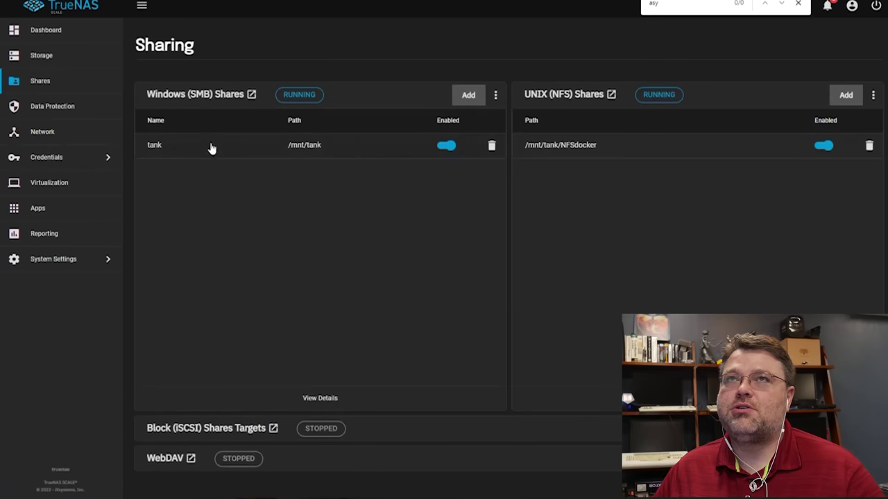
left_click(572, 94)
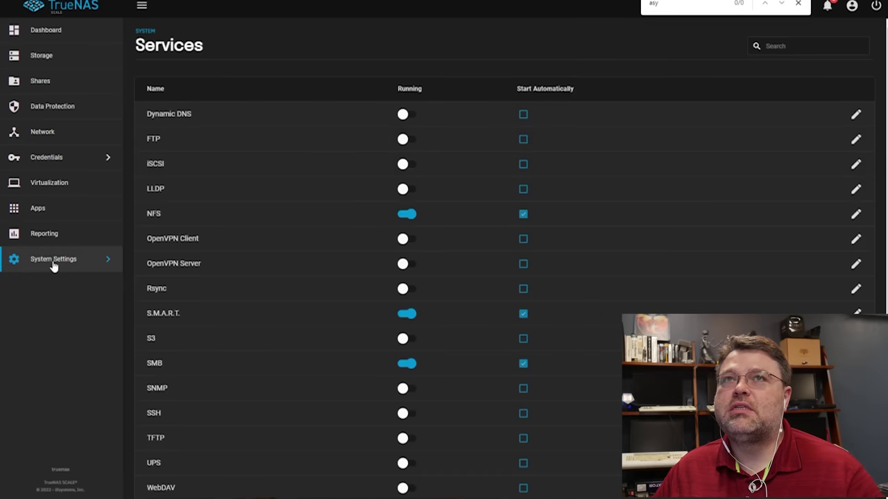
left_click(81, 259)
left_click(166, 127)
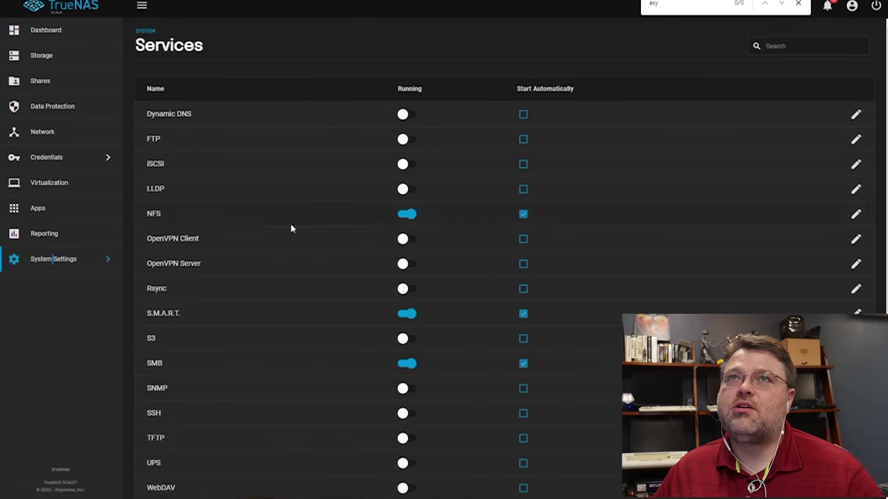
left_click(856, 207)
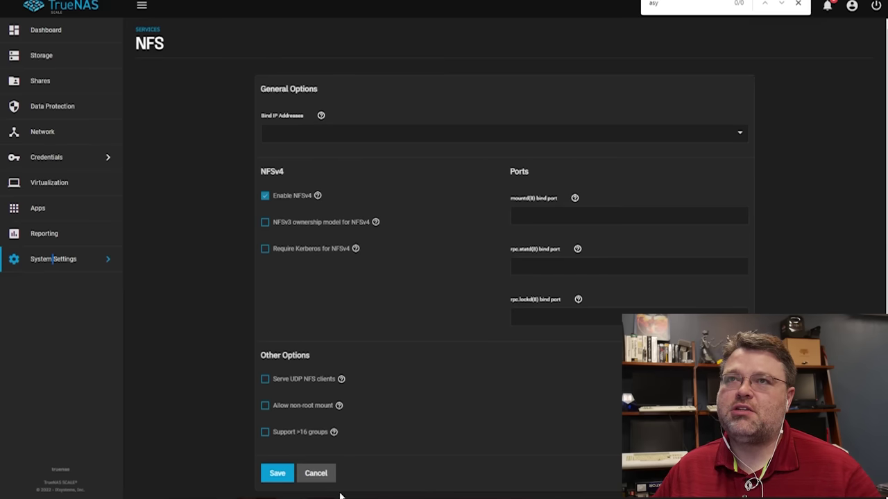
left_click(278, 476)
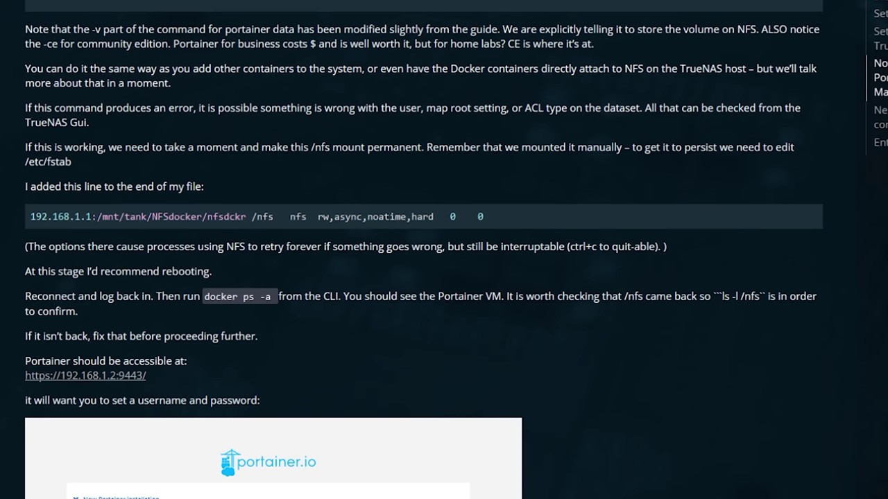
Read the guide's post-reboot docker ps check, then switch to Portainer and open its stack list
left_click_drag(25, 296, 78, 311)
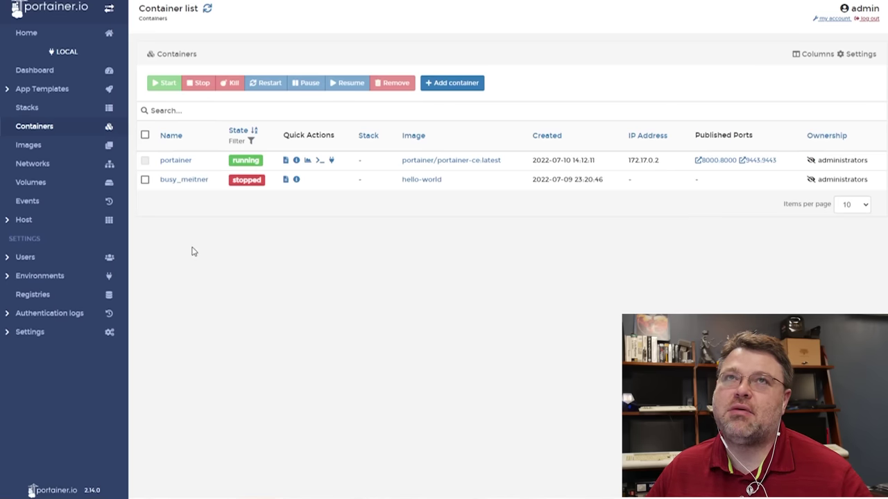
left_click(27, 107)
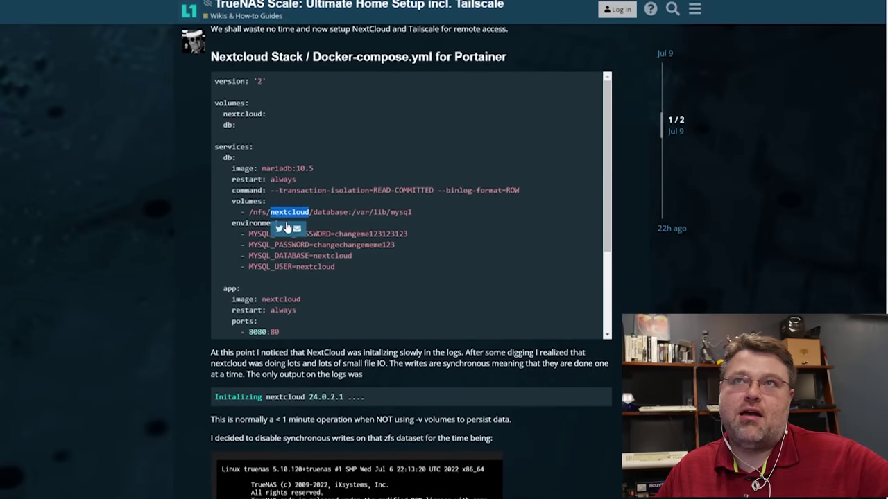
Examine the guide's Nextcloud docker-compose file, covering the database passwords and the app service's image, ports, volumes and environment
double_click(407, 234)
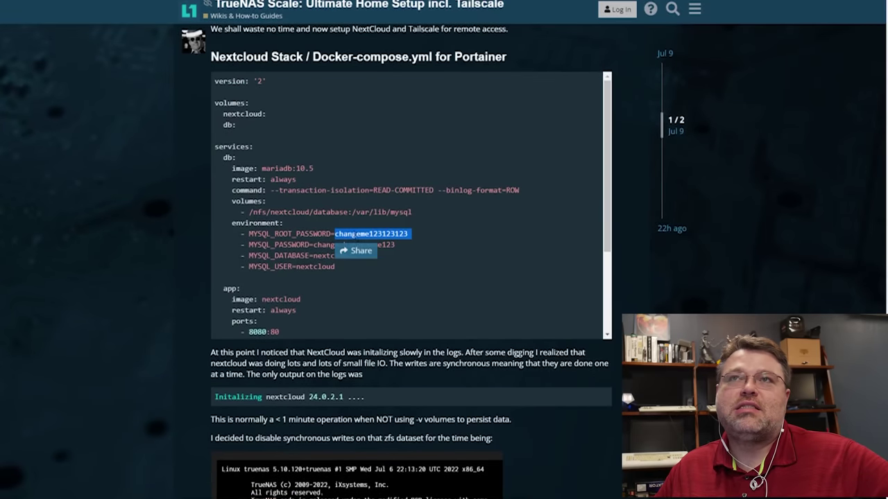
left_click_drag(407, 247, 347, 245)
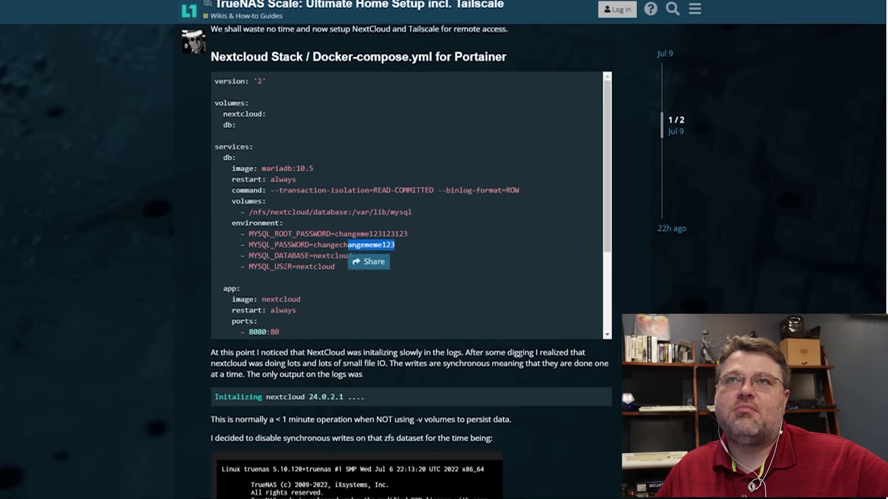
scroll(270, 251, "down", 3)
left_click_drag(333, 285, 223, 282)
left_click(313, 326)
left_click_drag(196, 192, 194, 182)
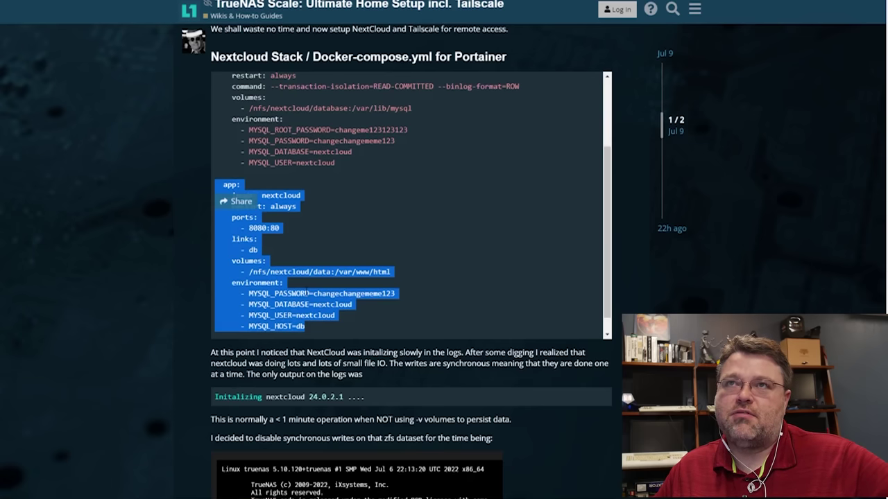
left_click_drag(310, 327, 217, 195)
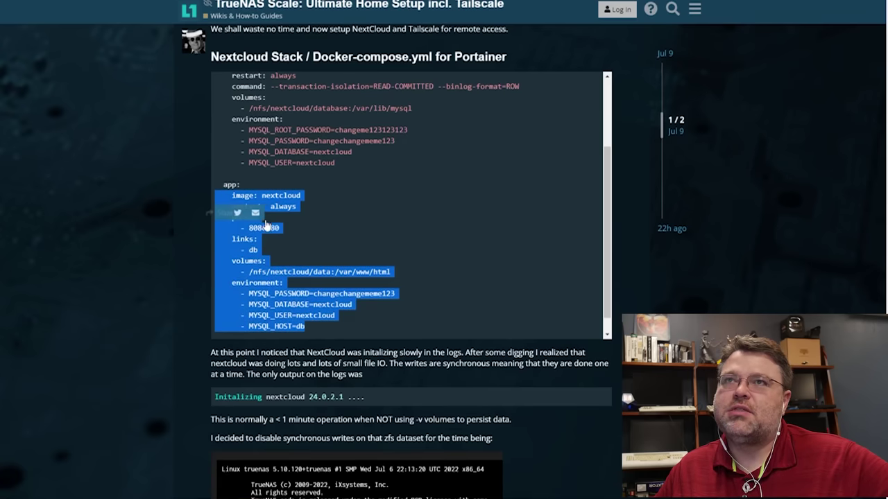
scroll(322, 291, "down", 1)
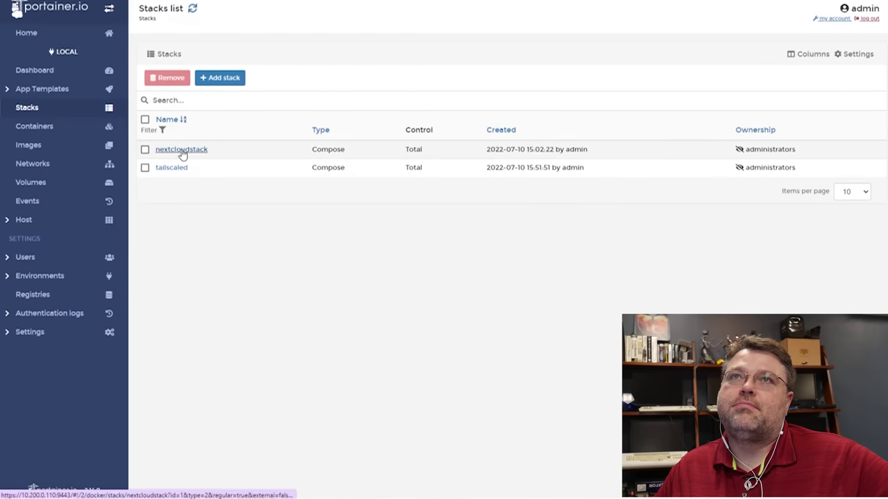
Open nextcloudstack in Portainer's stack editor and review its whole compose file
left_click(182, 149)
left_click(210, 65)
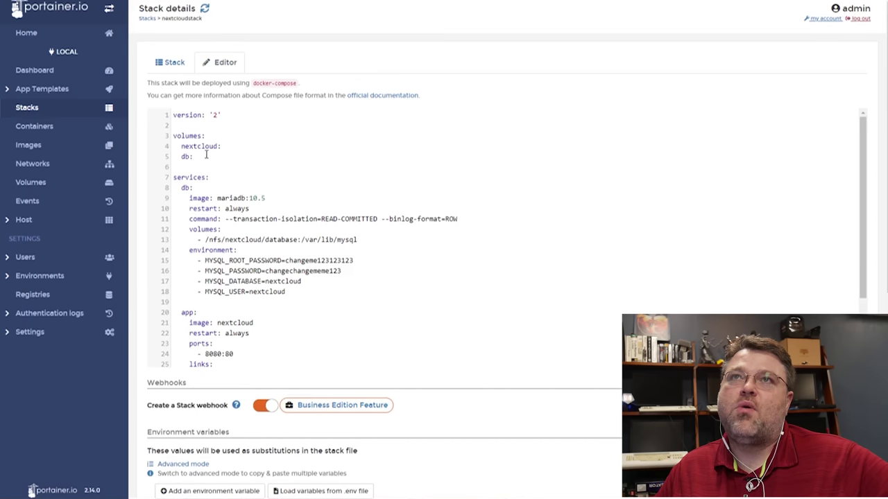
left_click_drag(230, 125, 271, 377)
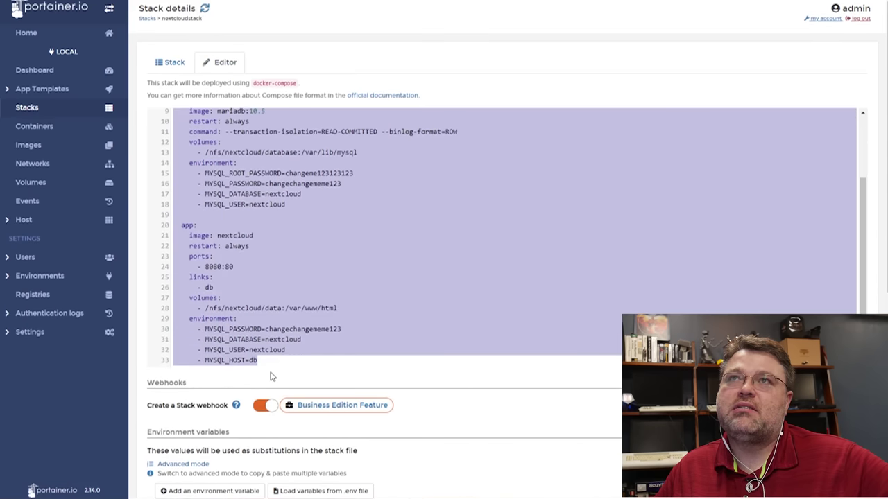
scroll(275, 271, "up", 3)
Check the stack's containers and view the logs of the nextcloudstack-db-1 container
scroll(256, 267, "down", 8)
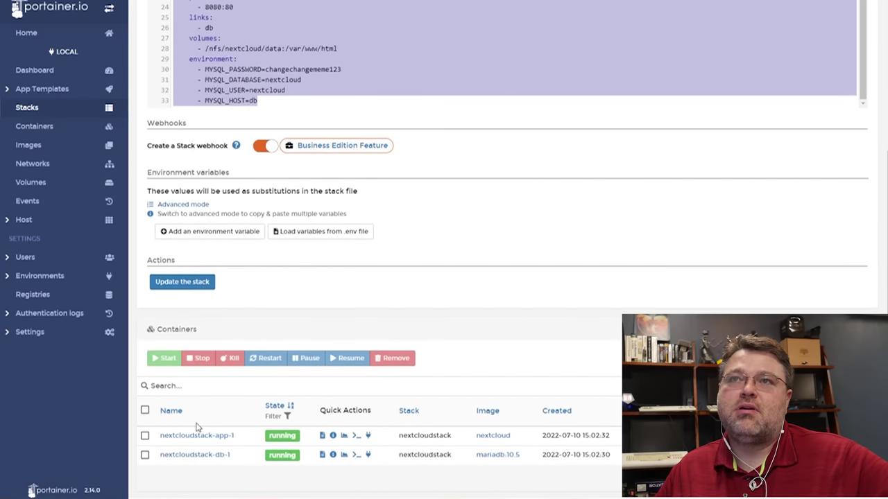
scroll(208, 426, "down", 1)
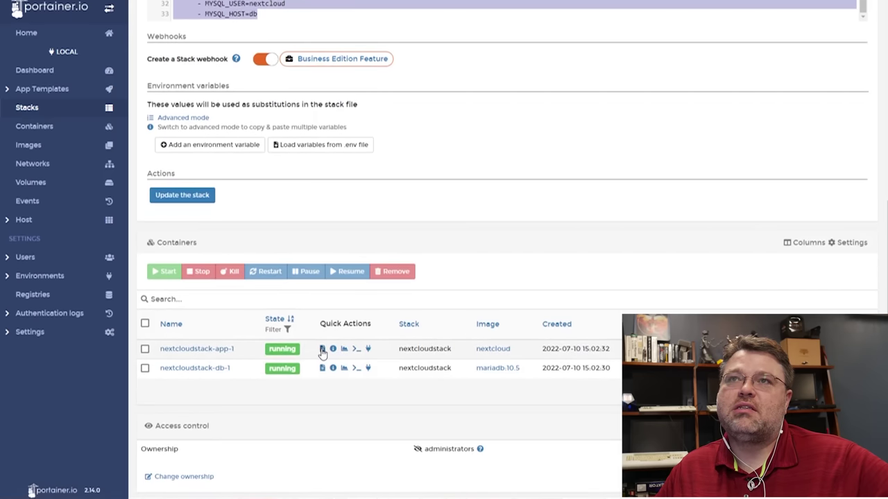
left_click(322, 369)
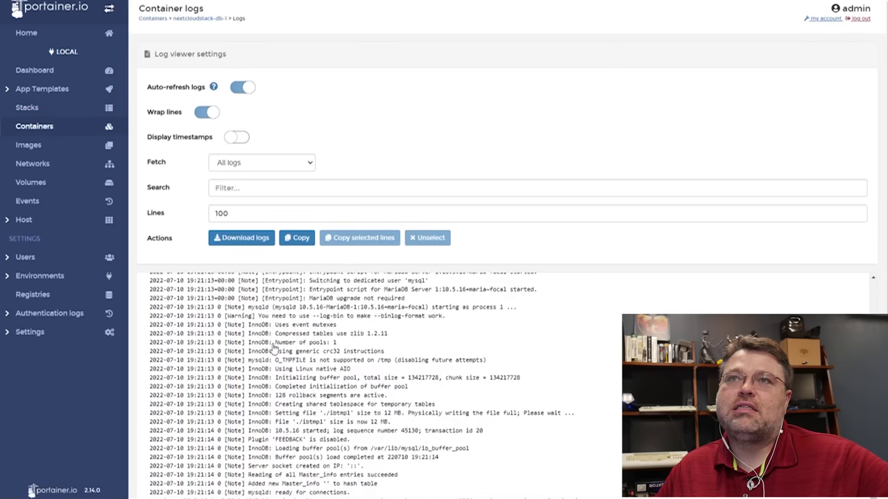
scroll(294, 360, "down", 1)
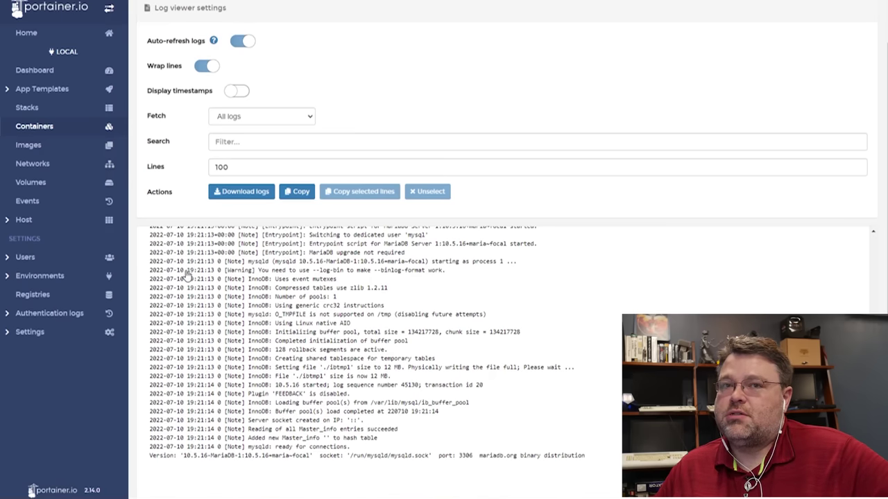
Leave the database logs for the environment dashboard, list the containers and open the details of nextcloudstack-app-1
left_click(38, 72)
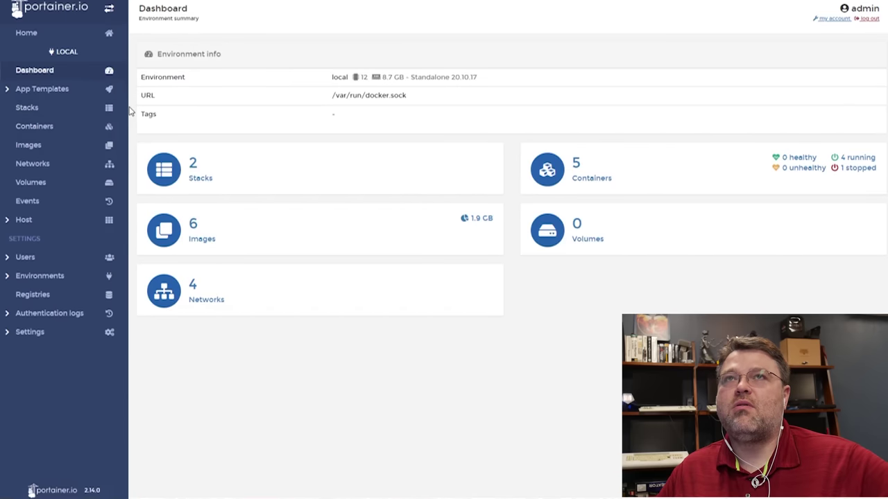
left_click(44, 8)
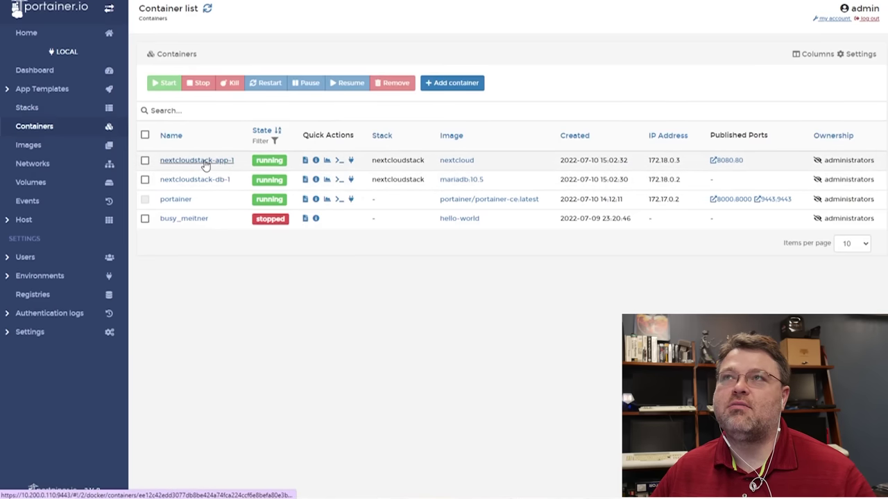
left_click(202, 161)
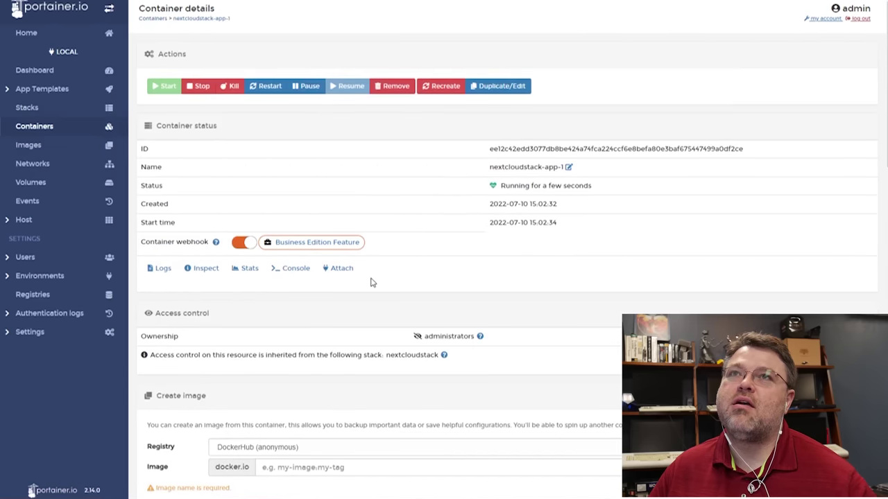
Examine the logs of the nextcloudstack-app-1 container, from the Nextcloud initialization entries through the Apache web requests
scroll(356, 319, "down", 3)
scroll(367, 326, "down", 3)
scroll(402, 330, "down", 1)
scroll(402, 357, "down", 5)
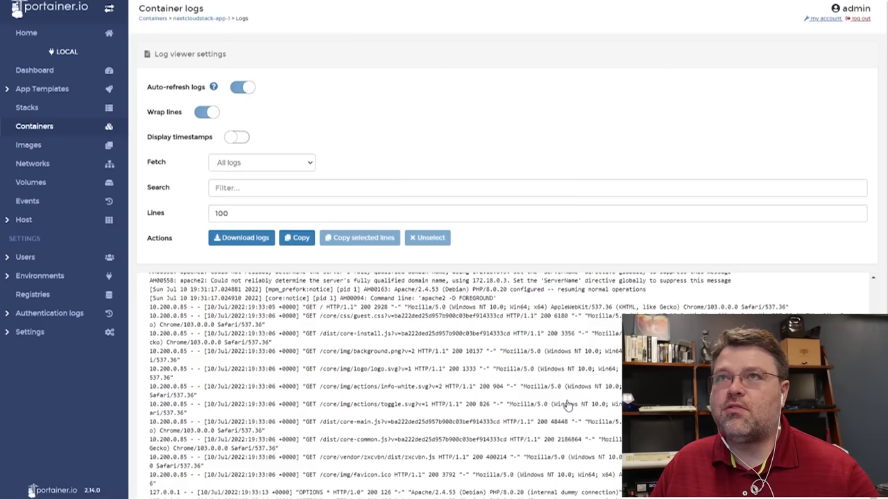
left_click(387, 360)
scroll(360, 378, "up", 3)
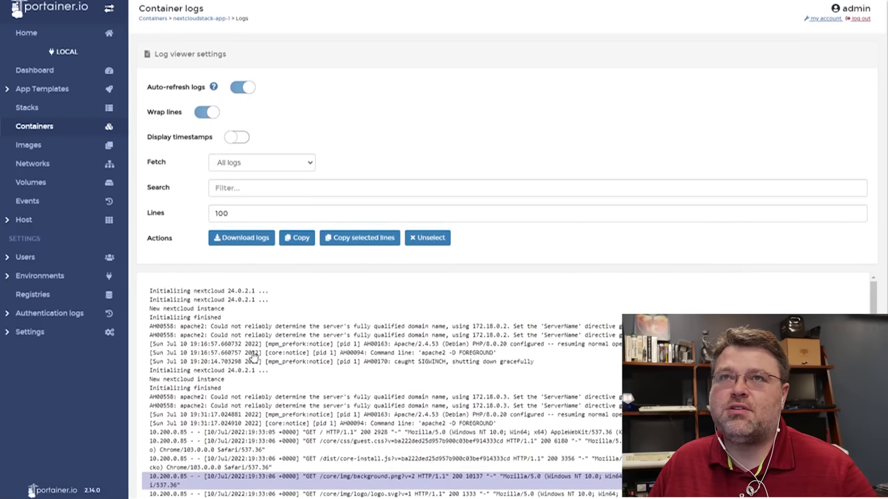
scroll(252, 364, "down", 3)
scroll(253, 367, "up", 3)
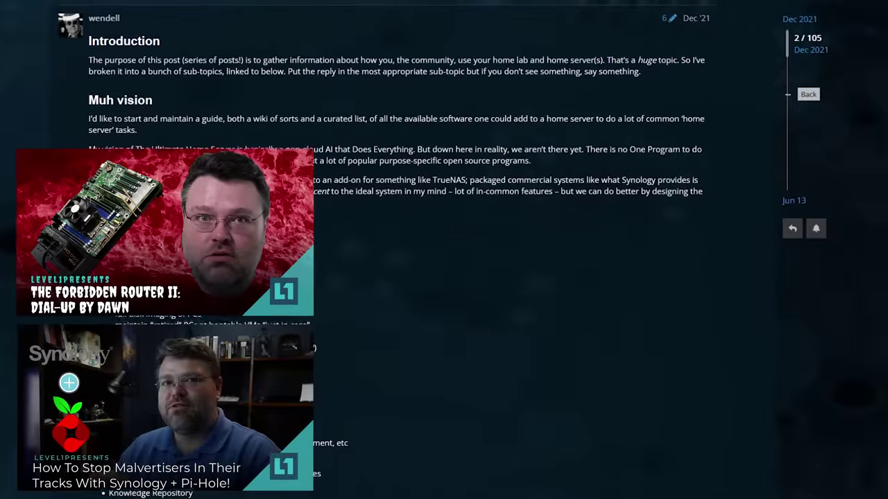
Switch to the forum's home server post and read its vision and list of wanted features
scroll(416, 250, "down", 2)
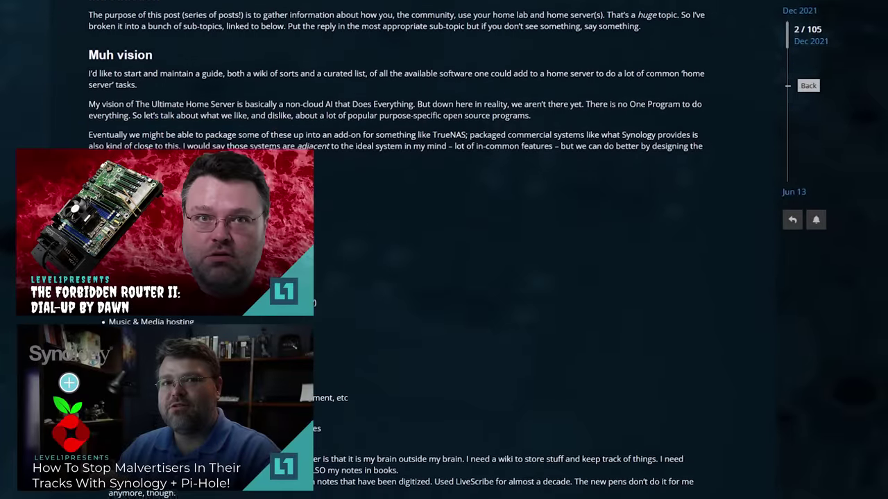
scroll(416, 249, "down", 2)
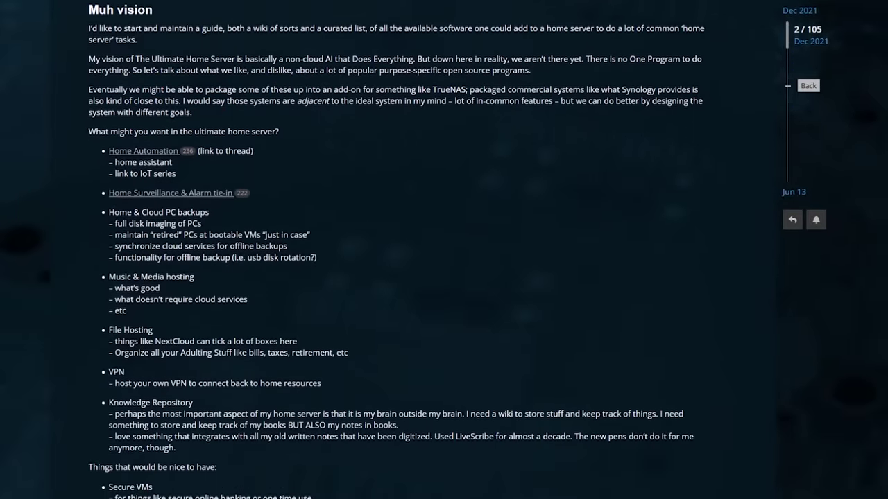
scroll(396, 250, "down", 2)
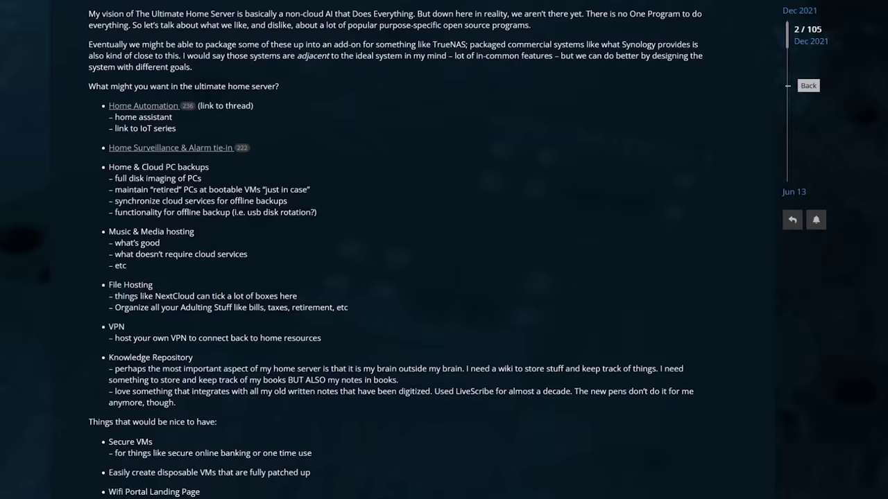
scroll(396, 249, "down", 2)
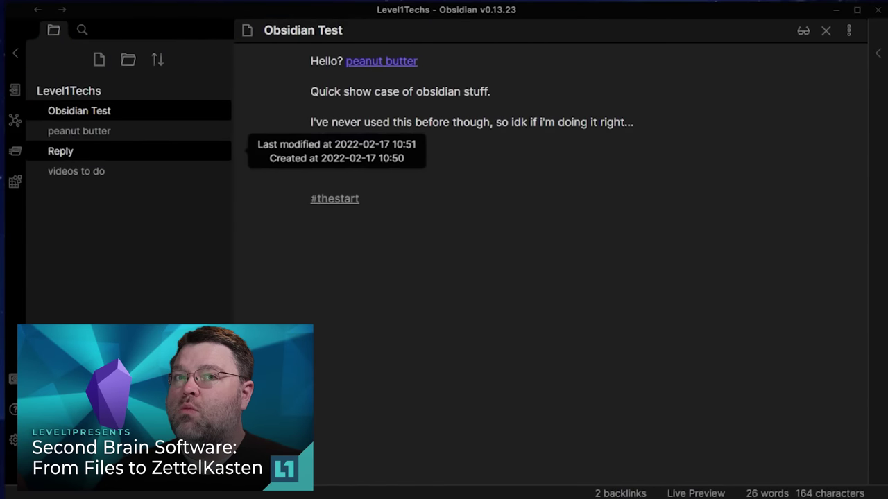
Switch to Obsidian and open the peanut butter note in the Level1Techs vault
left_click(79, 130)
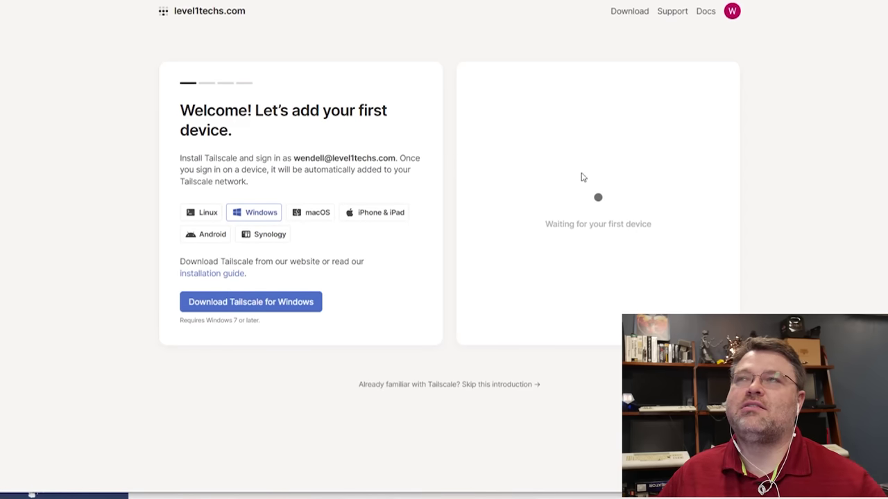
Switch to the Tailscale add-first-device page, check the account options and close them again
left_click(731, 12)
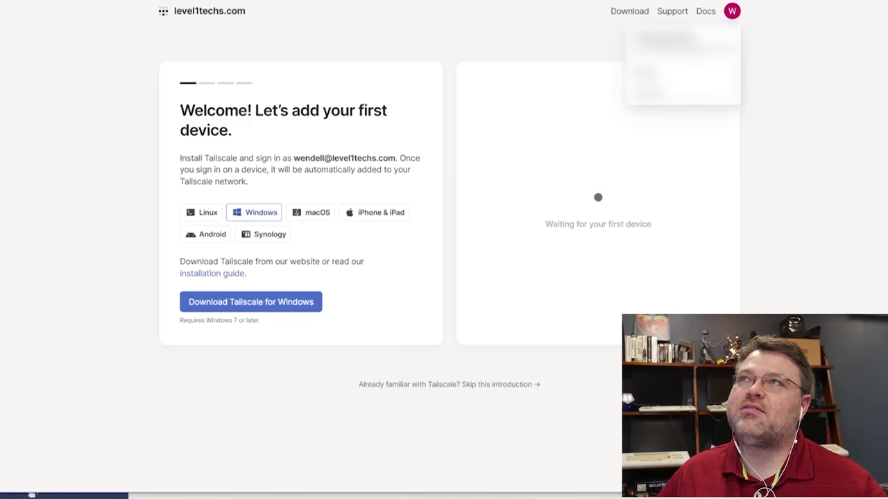
left_click(826, 143)
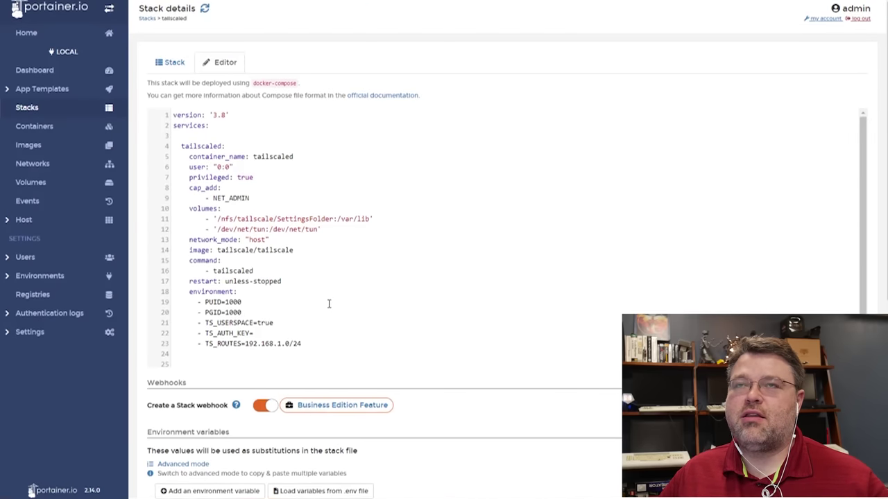
Switch to Portainer, check the TS_AUTH_KEY line in the tailscaled stack's compose file and review the Tailscale container's logs
left_click(265, 332)
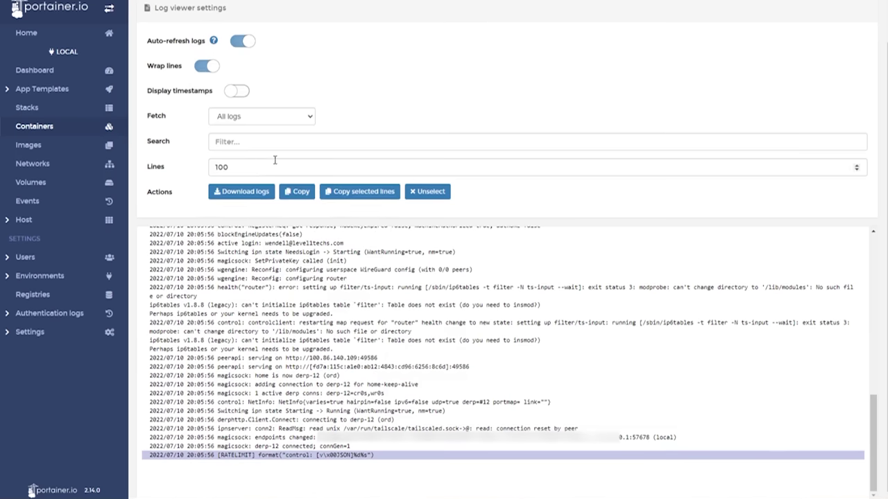
left_click(420, 457)
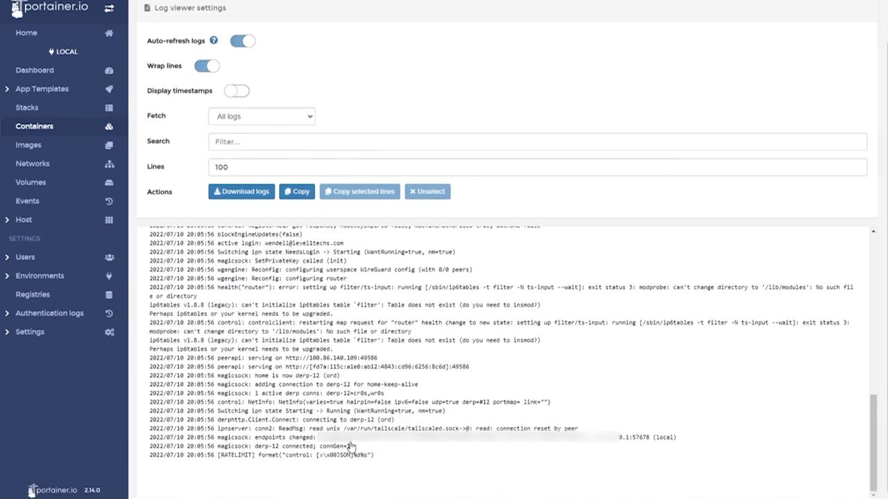